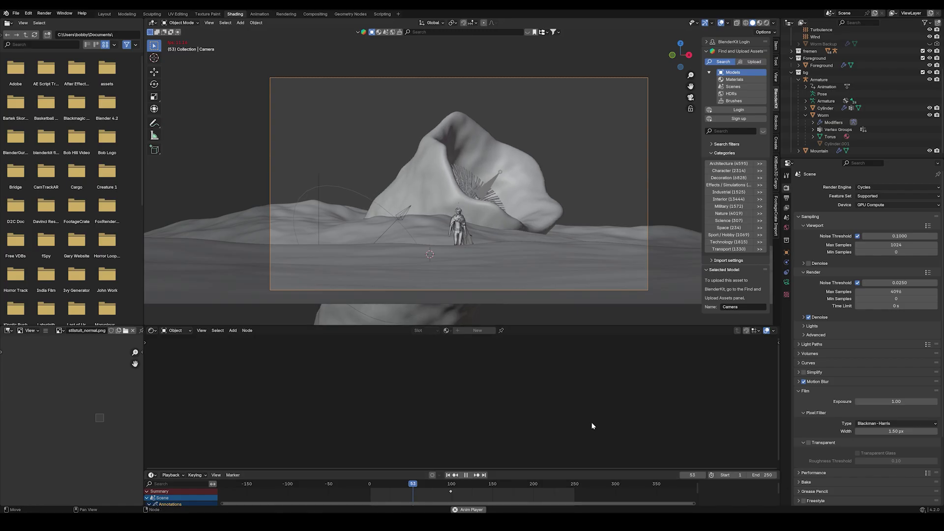
Step: Show the camera's Lens, Background Images and Depth of Field settings in the Properties editor
{"action": "left_click", "coordinate": [787, 282]}
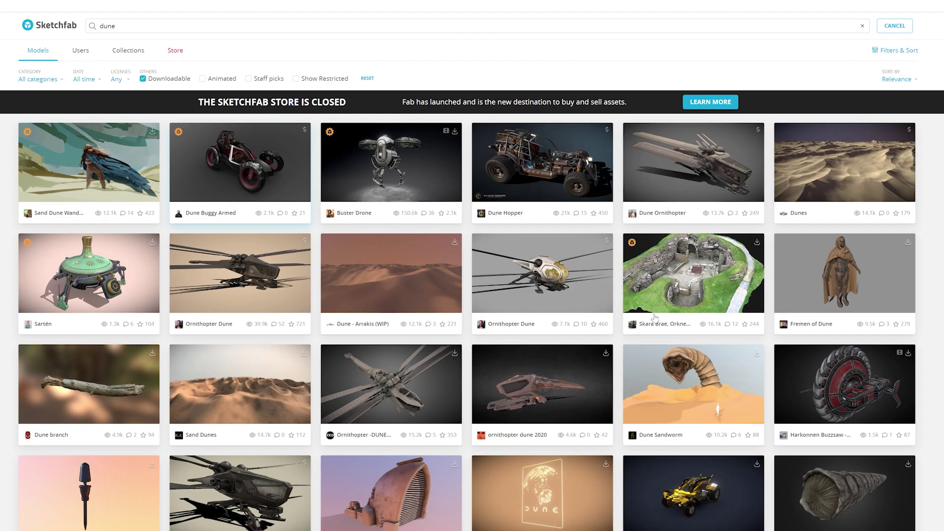
Step: Open the Fremen of Dune model page and bring up its Download 3D Model dialog
{"action": "left_click", "coordinate": [879, 280]}
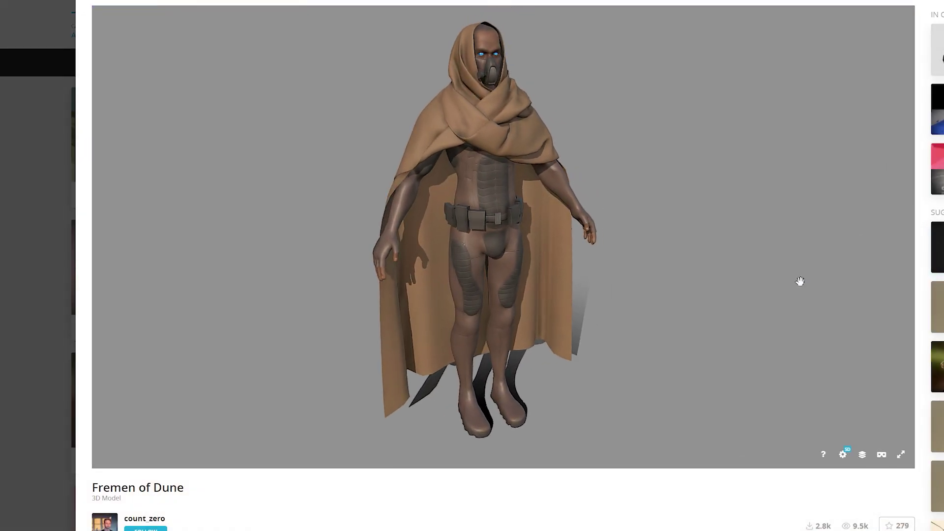
{"action": "scroll", "coordinate": [661, 504], "scroll_direction": "down", "scroll_amount": 1}
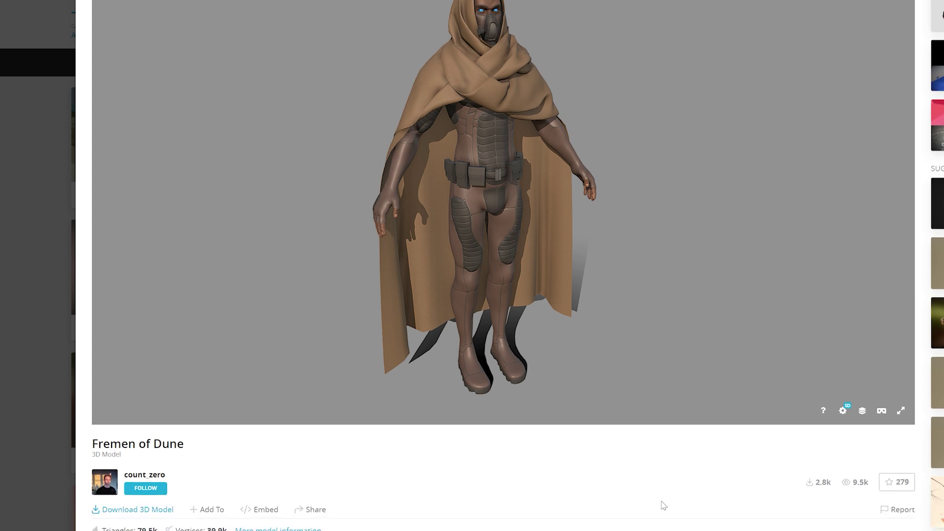
{"action": "left_click", "coordinate": [154, 502]}
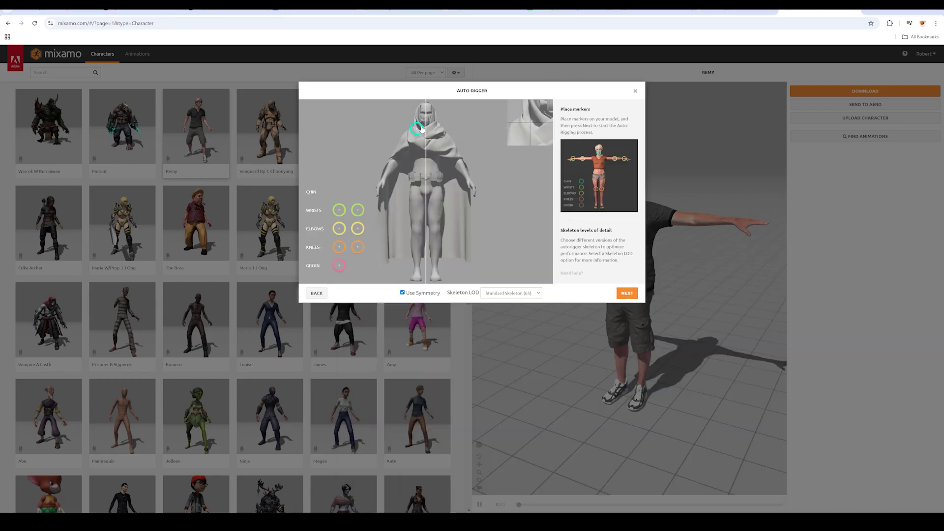
Step: Place chin, wrist, elbow, knee and groin markers on the hooded Fremen, then start rigging
{"action": "left_click_drag", "start_coordinate": [340, 192], "coordinate": [425, 123]}
{"action": "left_click_drag", "start_coordinate": [340, 212], "coordinate": [466, 176]}
{"action": "left_click_drag", "start_coordinate": [356, 228], "coordinate": [400, 155]}
{"action": "left_click_drag", "start_coordinate": [339, 247], "coordinate": [417, 231]}
{"action": "left_click_drag", "start_coordinate": [339, 265], "coordinate": [426, 195]}
{"action": "left_click", "coordinate": [627, 293]}
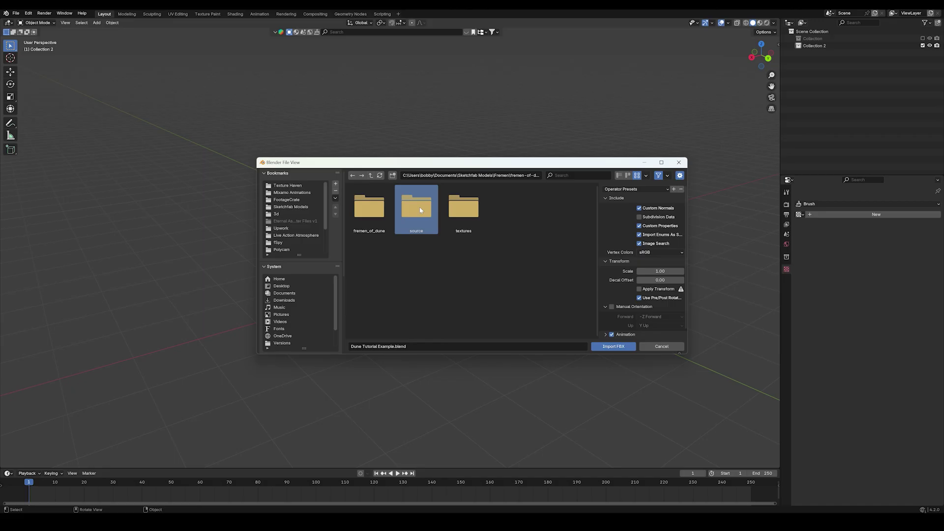
Step: Import fremen.fbx and hide the hood-and-scarf and cape objects, leaving only the body
{"action": "double_click", "coordinate": [415, 204]}
{"action": "left_click", "coordinate": [369, 206]}
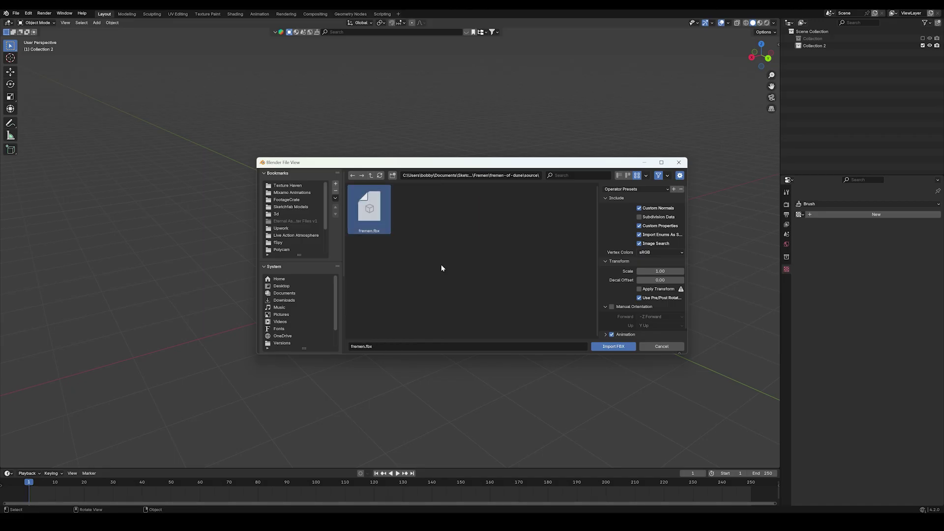
{"action": "left_click", "coordinate": [606, 344]}
{"action": "scroll", "coordinate": [471, 224], "scroll_direction": "up", "scroll_amount": 4}
{"action": "mouse_move", "coordinate": [471, 221]}
{"action": "middle_mouse_down"}
{"action": "mouse_move", "coordinate": [559, 232]}
{"action": "mouse_move", "coordinate": [473, 203]}
{"action": "middle_mouse_up"}
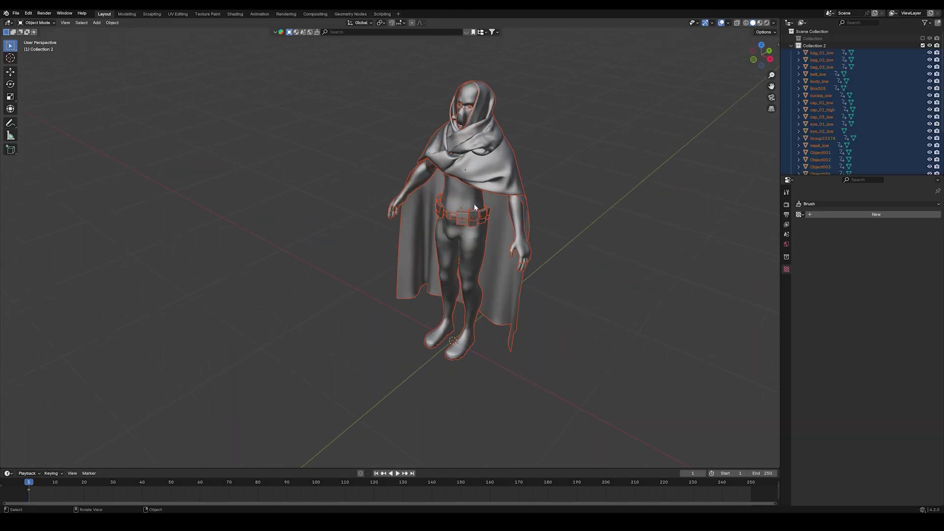
{"action": "left_click", "coordinate": [474, 204]}
{"action": "scroll", "coordinate": [858, 134], "scroll_direction": "down", "scroll_amount": 5}
{"action": "left_click", "coordinate": [929, 168]}
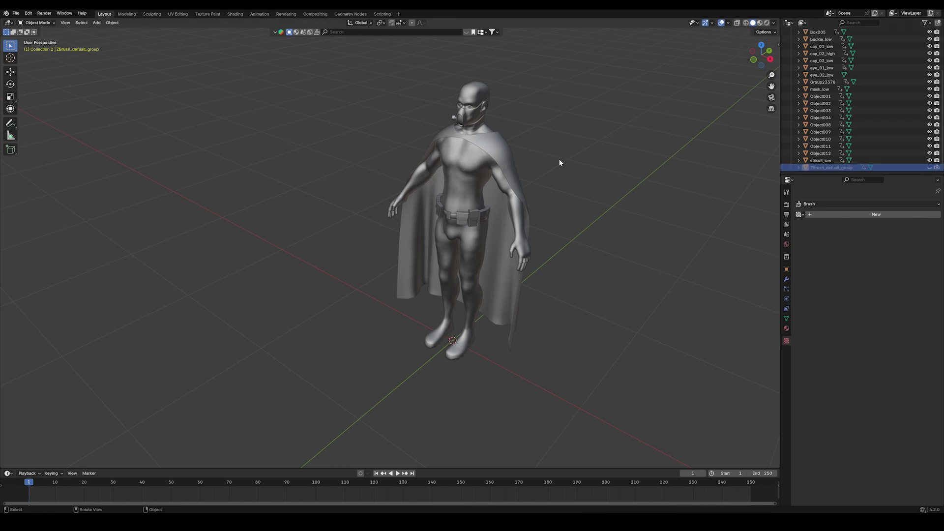
{"action": "left_click", "coordinate": [508, 300]}
{"action": "left_click", "coordinate": [929, 82]}
Step: Select the visible body and export it as FBX named Done Tutorial Example.fbx
{"action": "left_click_drag", "start_coordinate": [379, 109], "coordinate": [530, 329]}
{"action": "middle_click_drag", "start_coordinate": [531, 329], "coordinate": [477, 205]}
{"action": "left_click", "coordinate": [15, 13]}
{"action": "mouse_move", "coordinate": [53, 123]}
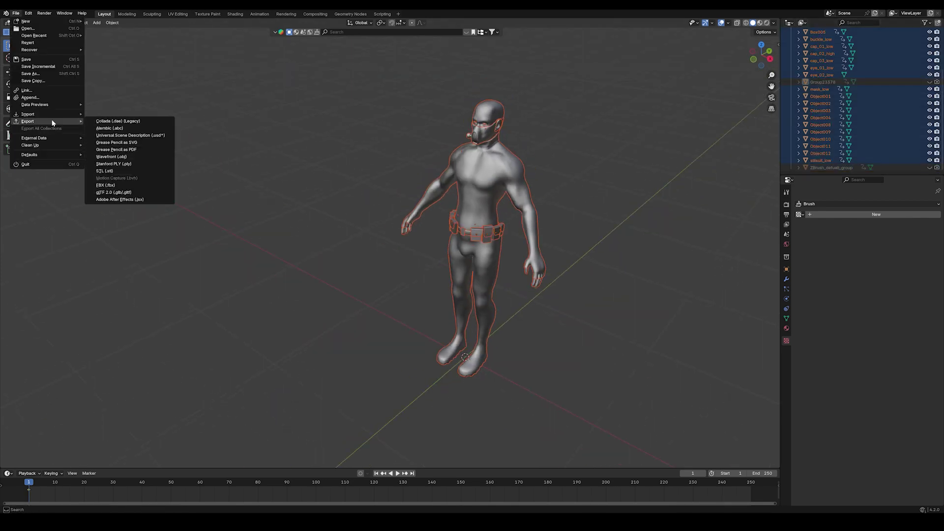
{"action": "left_click", "coordinate": [127, 184]}
{"action": "left_click", "coordinate": [370, 346]}
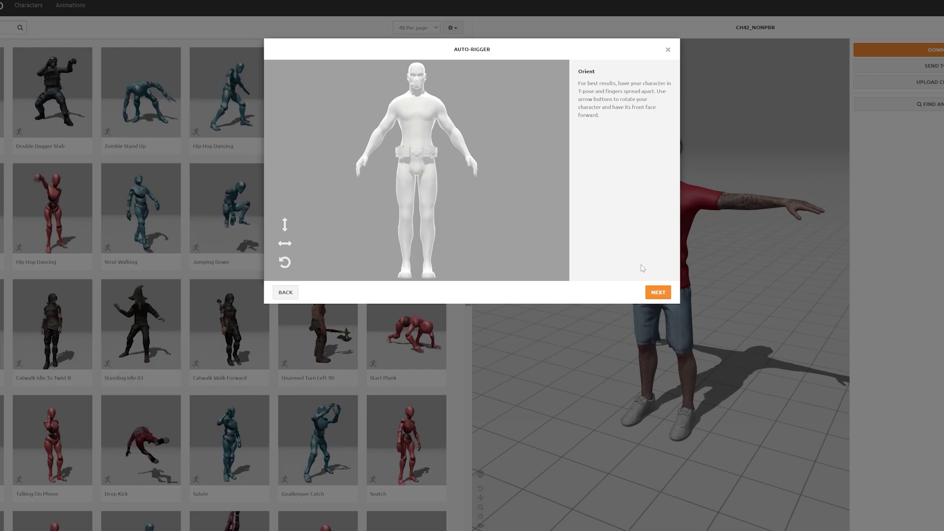
Step: Place chin, wrist, elbow, knee and groin markers on the bare body and auto-rig it
{"action": "left_click_drag", "start_coordinate": [312, 170], "coordinate": [417, 87]}
{"action": "left_click_drag", "start_coordinate": [312, 193], "coordinate": [368, 150]}
{"action": "left_click_drag", "start_coordinate": [313, 215], "coordinate": [378, 131]}
{"action": "left_click_drag", "start_coordinate": [312, 236], "coordinate": [399, 218]}
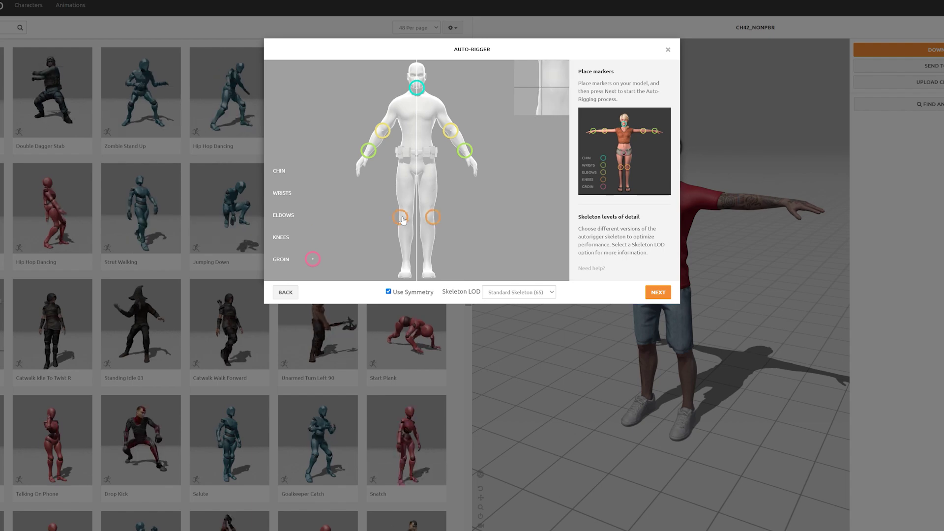
{"action": "left_click_drag", "start_coordinate": [312, 259], "coordinate": [417, 170]}
{"action": "left_click", "coordinate": [658, 292]}
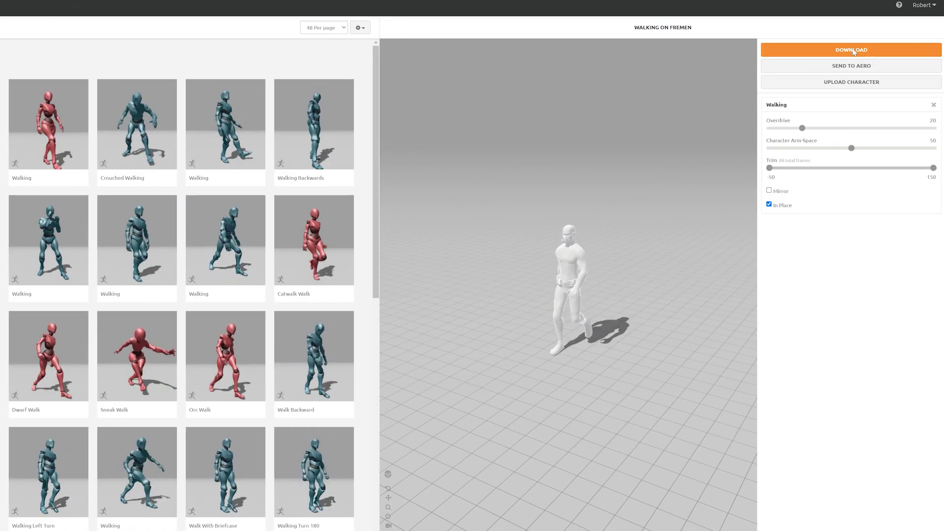
Step: Download the Walking animation at 24 frames per second
{"action": "left_click", "coordinate": [851, 49]}
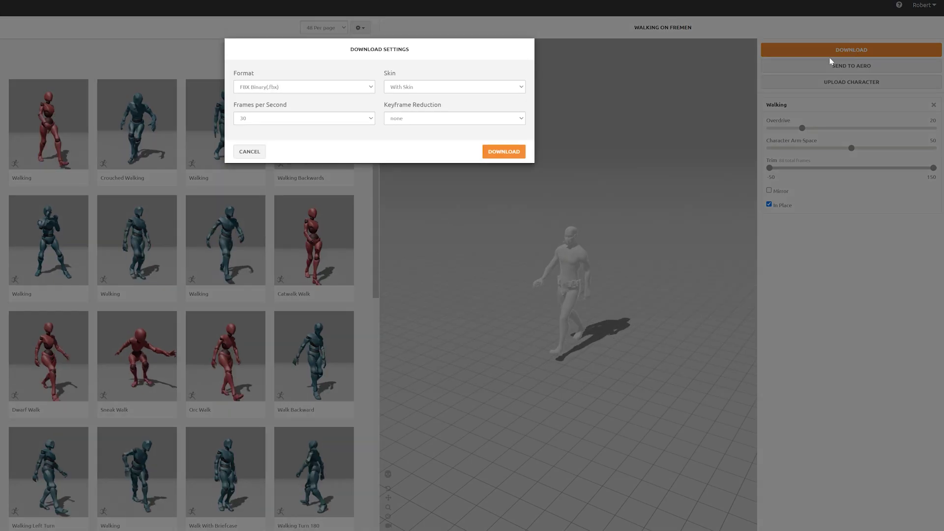
{"action": "left_click", "coordinate": [285, 118]}
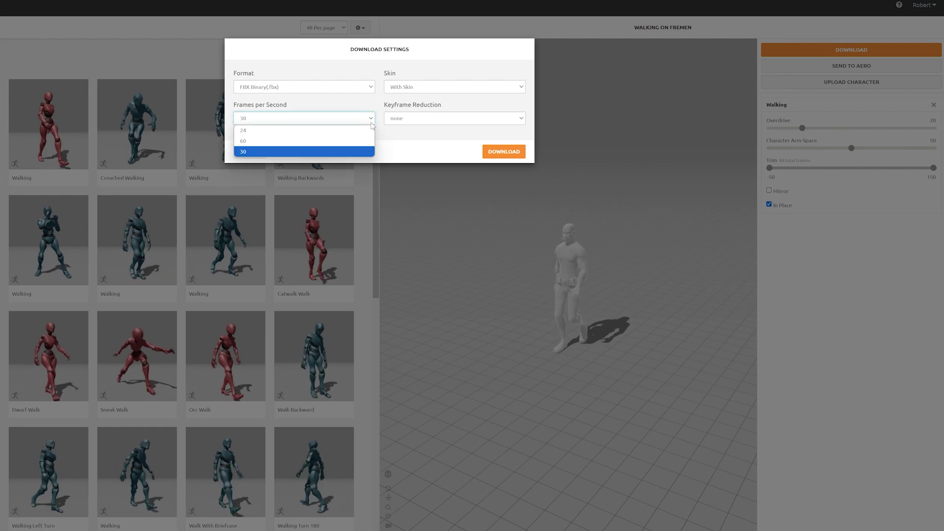
{"action": "left_click", "coordinate": [274, 131]}
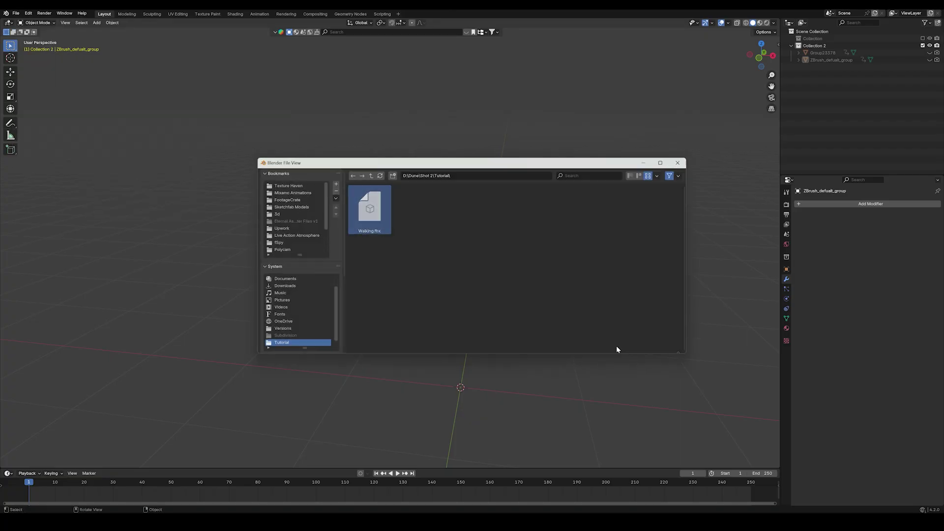
Step: Import Walking.fbx and play the walk, scrubbing forward to frame 68
{"action": "left_click", "coordinate": [617, 349]}
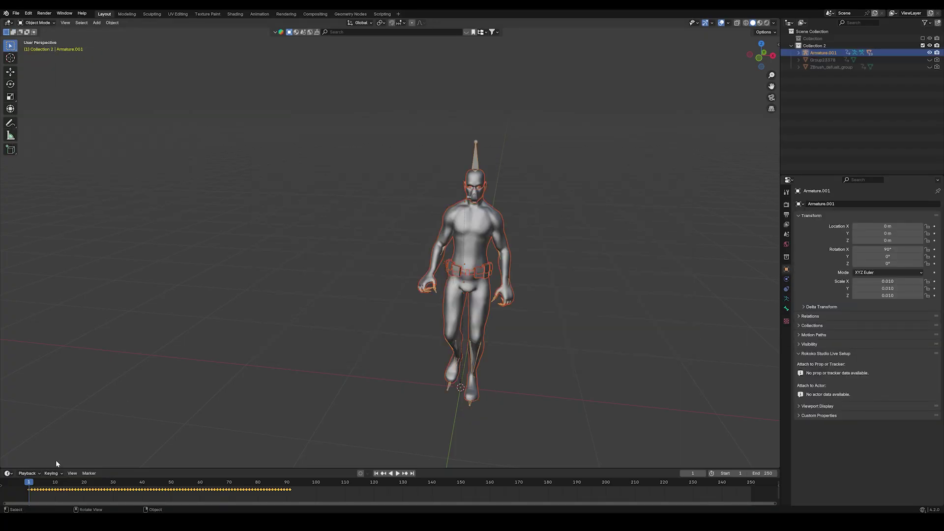
{"action": "left_click", "coordinate": [823, 60]}
{"action": "key", "text": "space"}
{"action": "left_click_drag", "start_coordinate": [35, 484], "coordinate": [224, 479]}
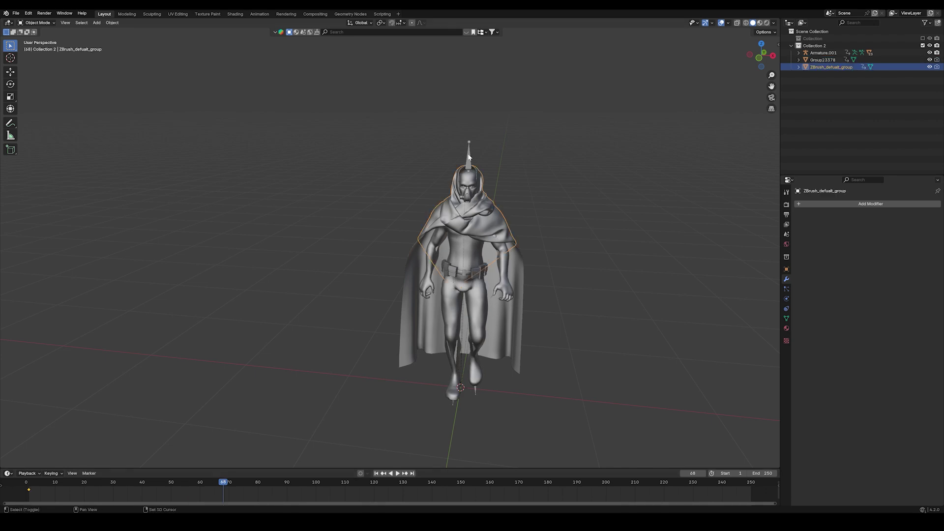
Step: Parent the hood and cape to the walking armature with Bone parenting and play back to check
{"action": "key", "text": "ctrl+Tab"}
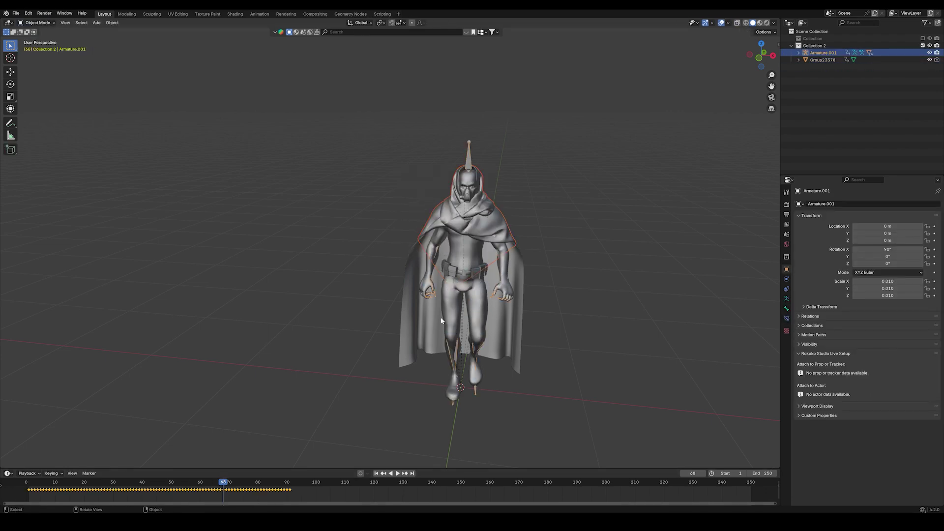
{"action": "left_click", "coordinate": [423, 320]}
{"action": "left_click", "coordinate": [453, 315], "text": "shift"}
{"action": "key", "text": "ctrl+p"}
{"action": "left_click", "coordinate": [457, 264]}
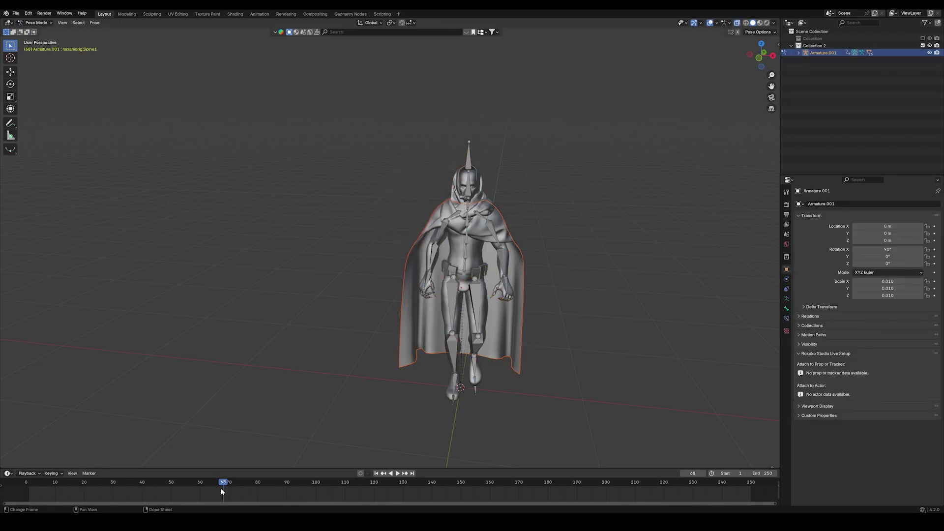
{"action": "key", "text": "space"}
{"action": "left_click_drag", "start_coordinate": [201, 482], "coordinate": [34, 482]}
{"action": "key", "text": "space"}
{"action": "key", "text": "space"}
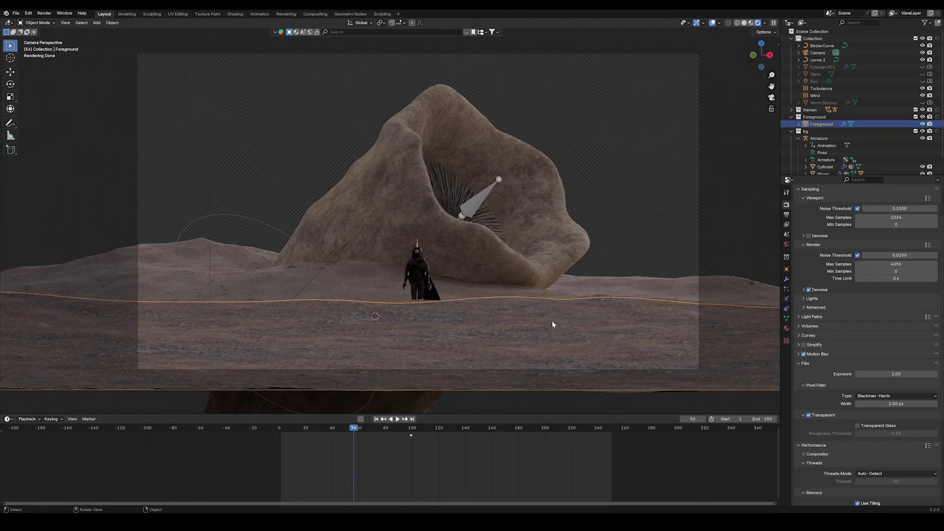
Step: Show the bg collection and inspect the layout around the camera, Fremen armature and worm
{"action": "middle_click_drag", "start_coordinate": [552, 320], "coordinate": [348, 278]}
{"action": "left_click", "coordinate": [347, 278]}
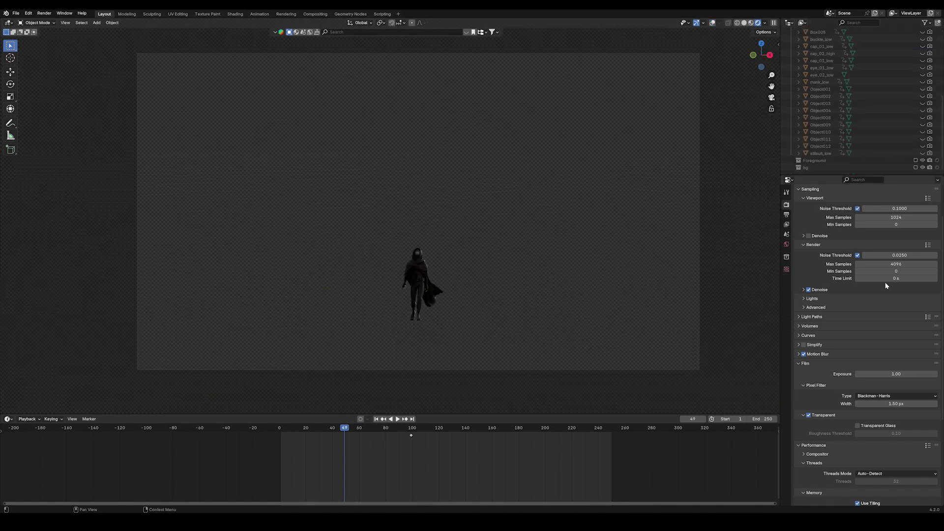
{"action": "left_click", "coordinate": [916, 167], "text": "ctrl"}
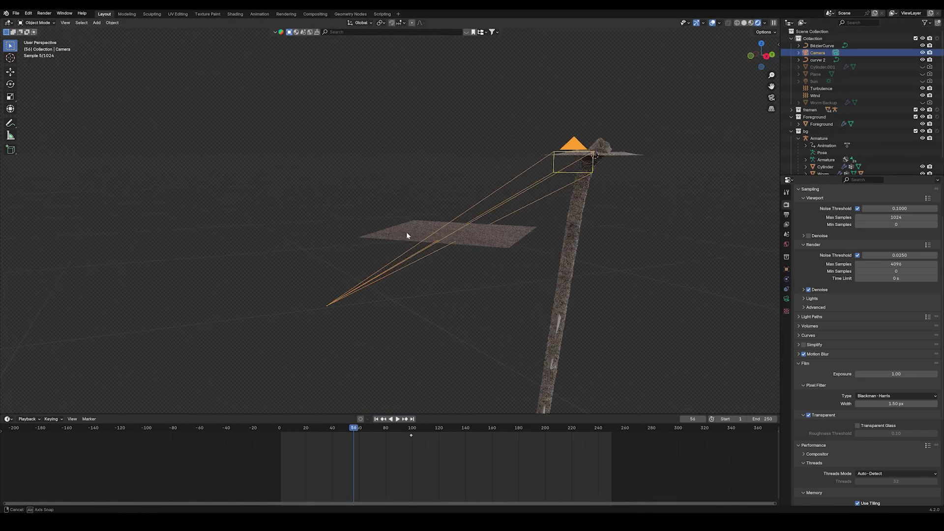
{"action": "mouse_move", "coordinate": [407, 236]}
{"action": "middle_mouse_down"}
{"action": "mouse_move", "coordinate": [428, 229]}
{"action": "mouse_move", "coordinate": [420, 235]}
{"action": "middle_mouse_up"}
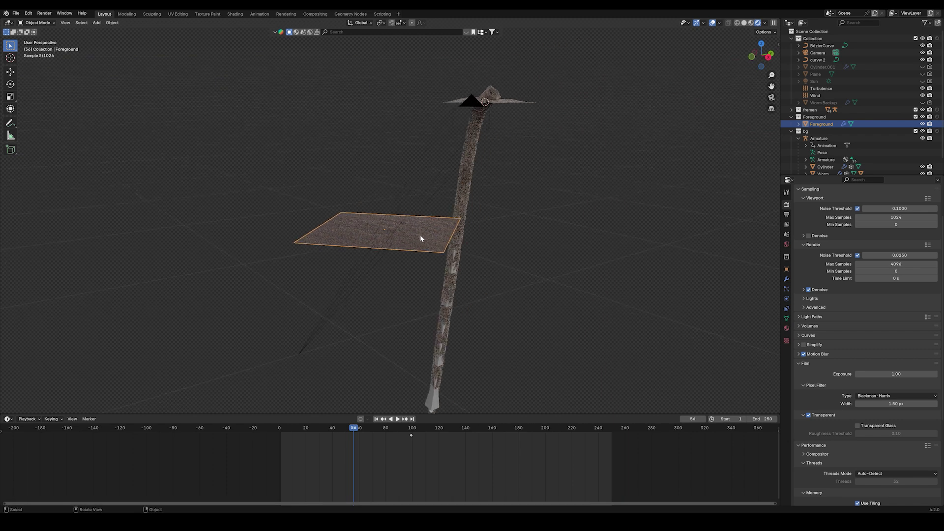
{"action": "left_click", "coordinate": [475, 103]}
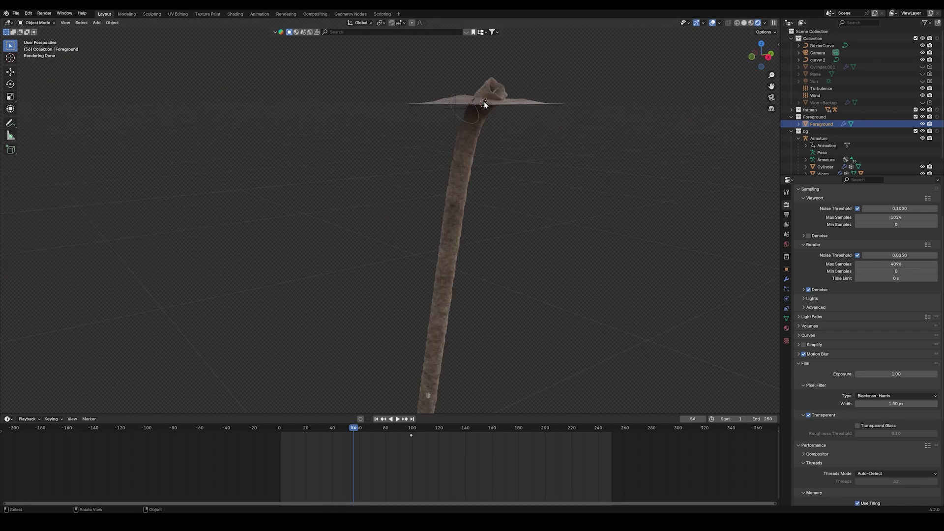
{"action": "scroll", "coordinate": [483, 103], "scroll_direction": "up", "scroll_amount": 6}
{"action": "scroll", "coordinate": [481, 84], "scroll_direction": "up", "scroll_amount": 5}
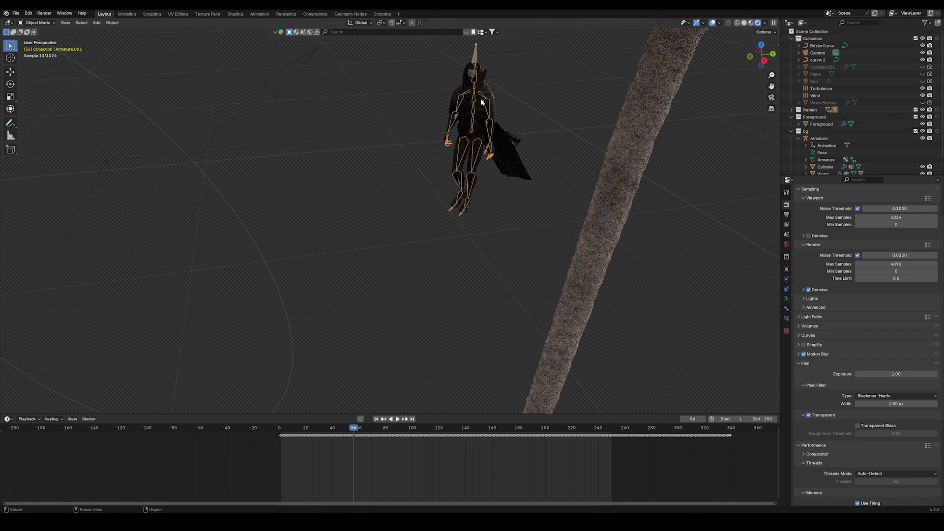
{"action": "scroll", "coordinate": [482, 108], "scroll_direction": "down", "scroll_amount": 5}
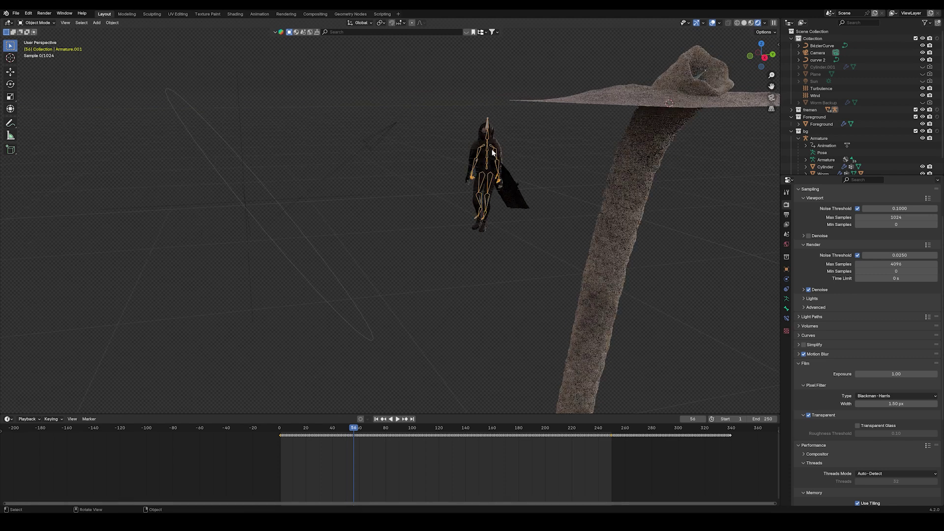
{"action": "mouse_move", "coordinate": [490, 147]}
{"action": "middle_mouse_down"}
{"action": "mouse_move", "coordinate": [496, 158]}
{"action": "mouse_move", "coordinate": [520, 155]}
{"action": "mouse_move", "coordinate": [526, 116]}
{"action": "mouse_move", "coordinate": [520, 133]}
{"action": "mouse_move", "coordinate": [550, 146]}
{"action": "mouse_move", "coordinate": [500, 145]}
{"action": "middle_mouse_up"}
Step: Look through the scene camera at the Mountain plane, foreground, cloaked character and rising worm
{"action": "left_click", "coordinate": [526, 115]}
{"action": "scroll", "coordinate": [500, 146], "scroll_direction": "down", "scroll_amount": 4}
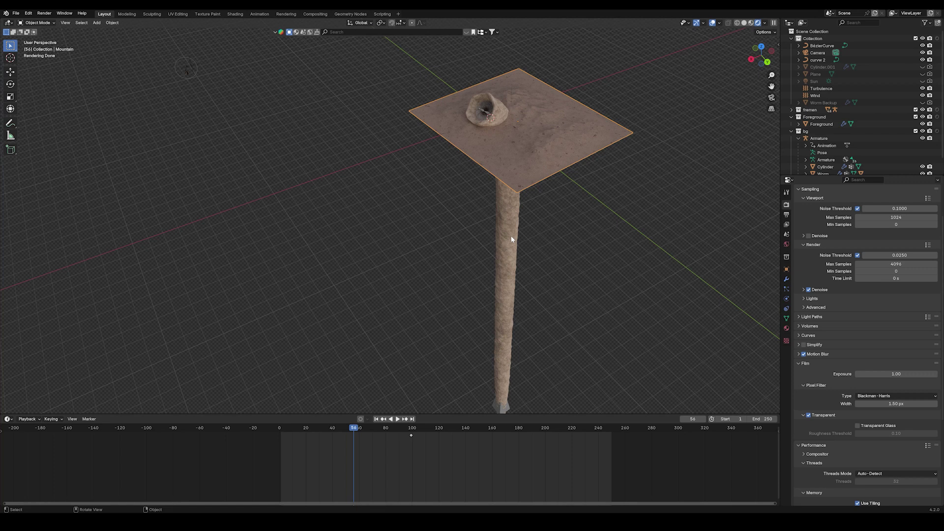
{"action": "left_click", "coordinate": [511, 239]}
{"action": "middle_click_drag", "start_coordinate": [511, 240], "coordinate": [590, 147]}
{"action": "left_click", "coordinate": [471, 231]}
{"action": "middle_click_drag", "start_coordinate": [471, 231], "coordinate": [449, 219]}
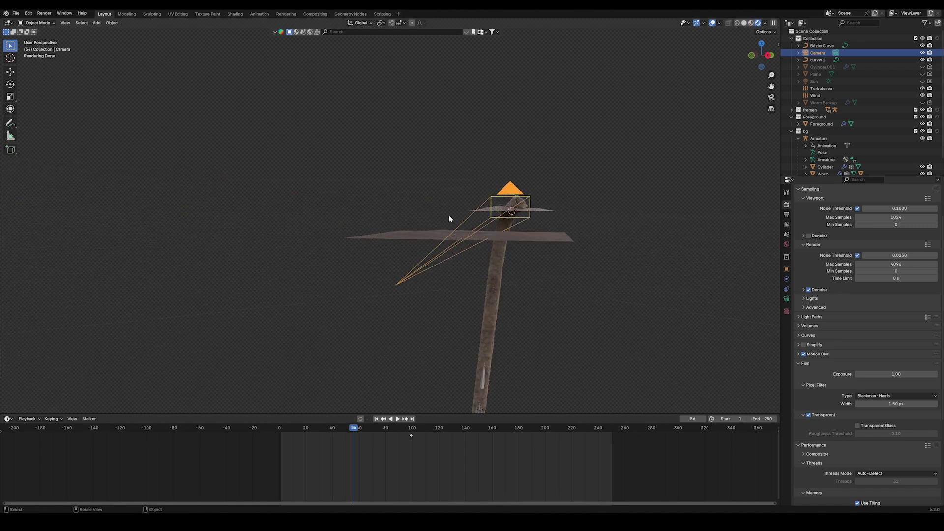
{"action": "key", "text": "KP_0"}
{"action": "left_click", "coordinate": [435, 342]}
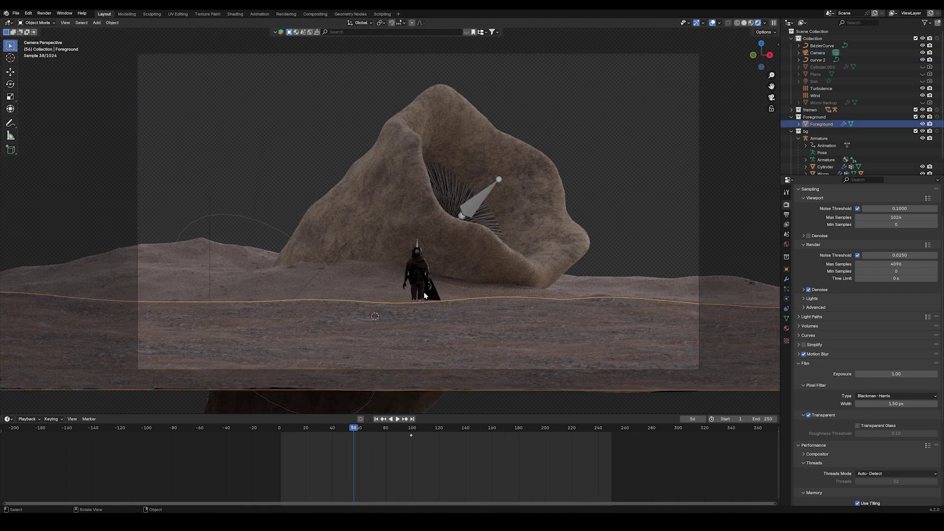
{"action": "left_click", "coordinate": [416, 262]}
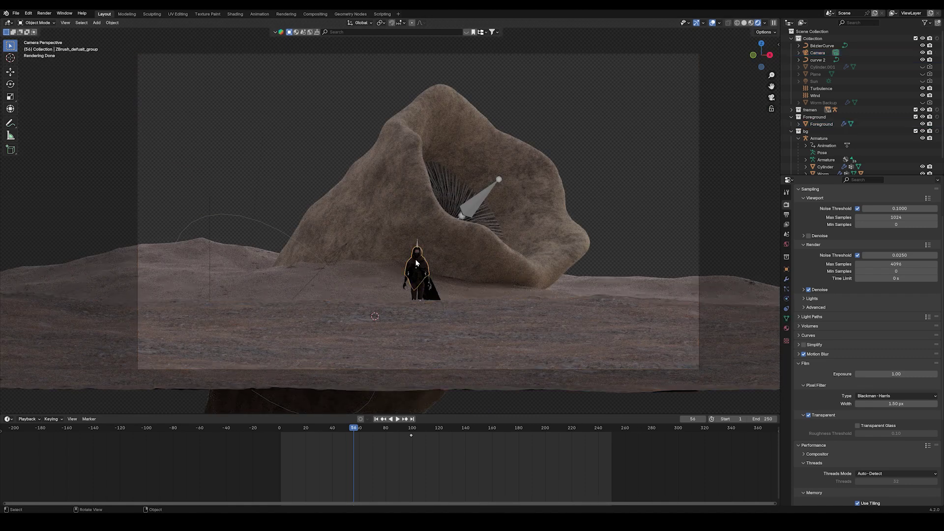
{"action": "left_click", "coordinate": [375, 274]}
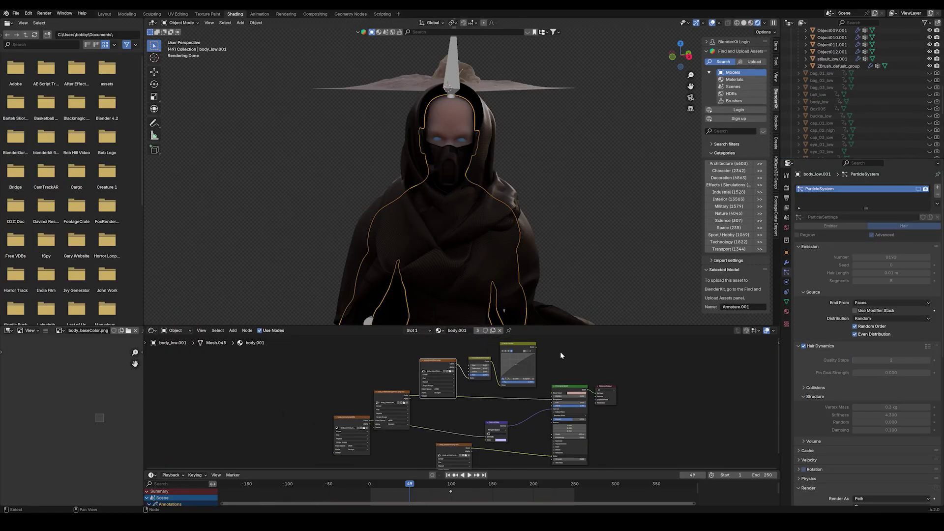
Step: Inspect the body material, the painted 'hair' weights on the head, and the body's vertex groups
{"action": "scroll", "coordinate": [560, 352], "scroll_direction": "down", "scroll_amount": 2}
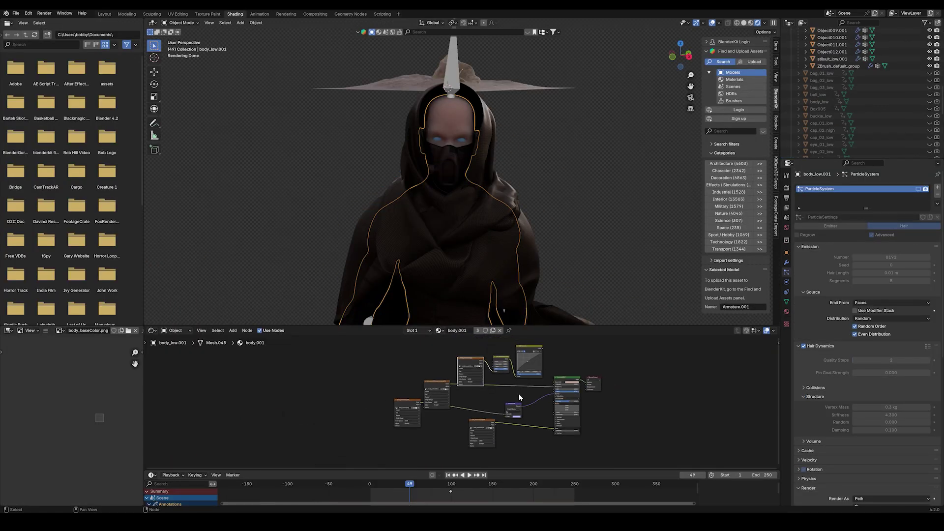
{"action": "scroll", "coordinate": [519, 397], "scroll_direction": "up", "scroll_amount": 5}
{"action": "left_click", "coordinate": [587, 380]}
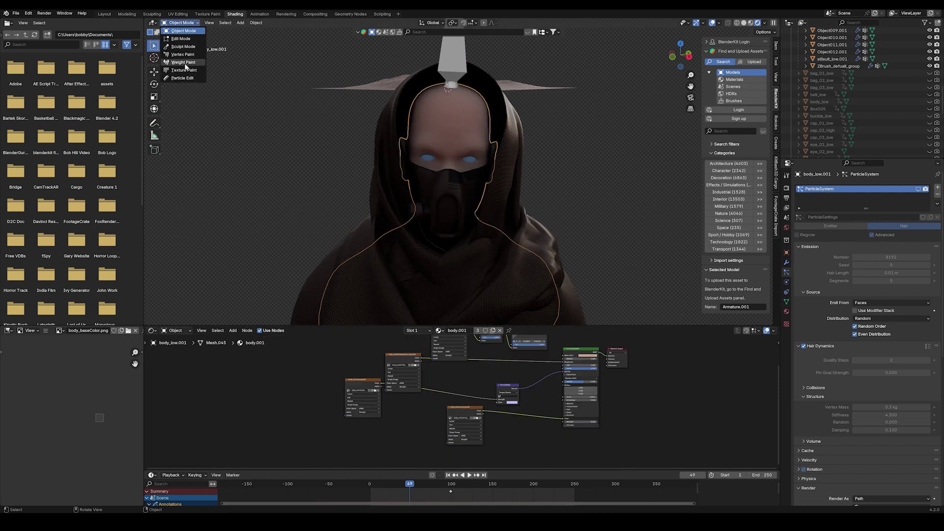
{"action": "left_click", "coordinate": [182, 70]}
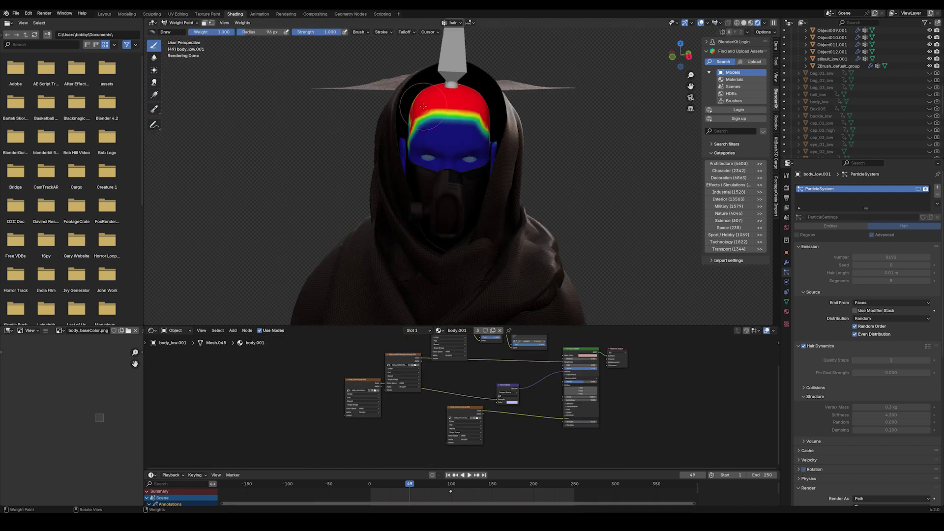
{"action": "left_click", "coordinate": [786, 302]}
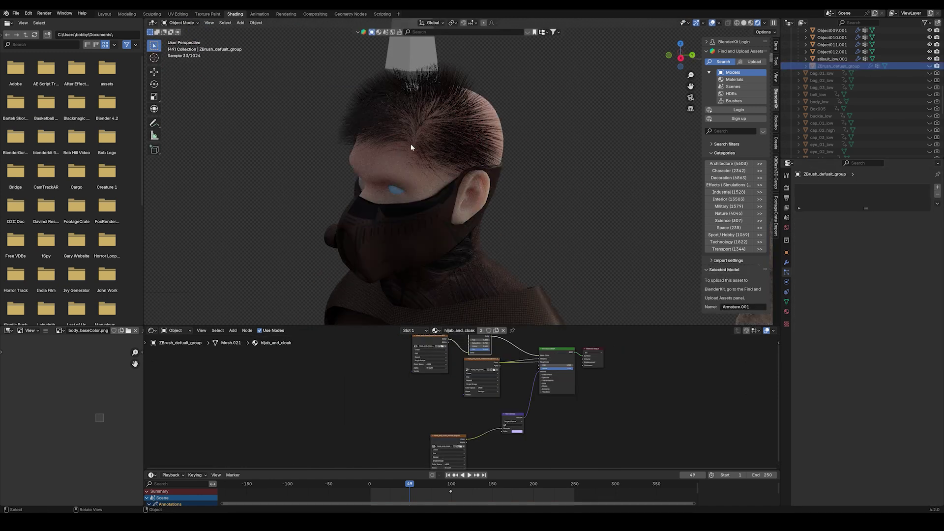
{"action": "middle_click_drag", "start_coordinate": [411, 144], "coordinate": [348, 148]}
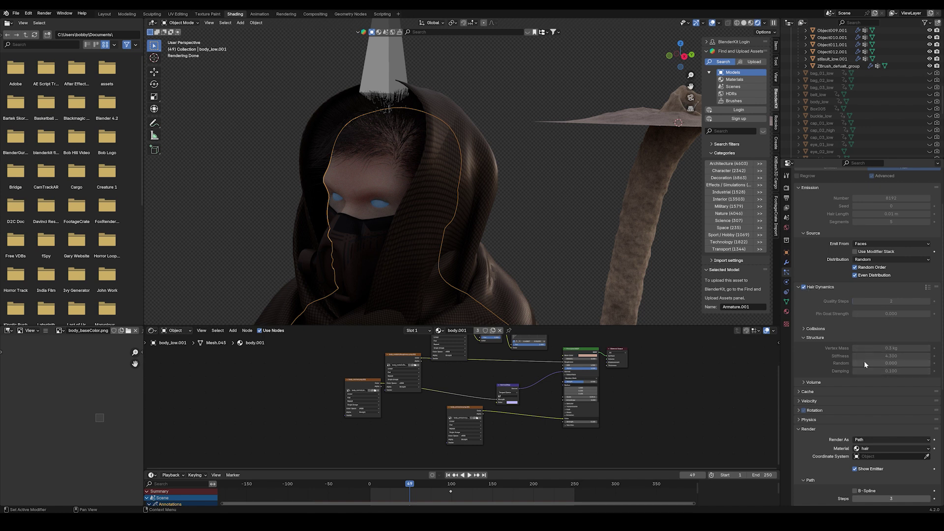
{"action": "left_click", "coordinate": [785, 302]}
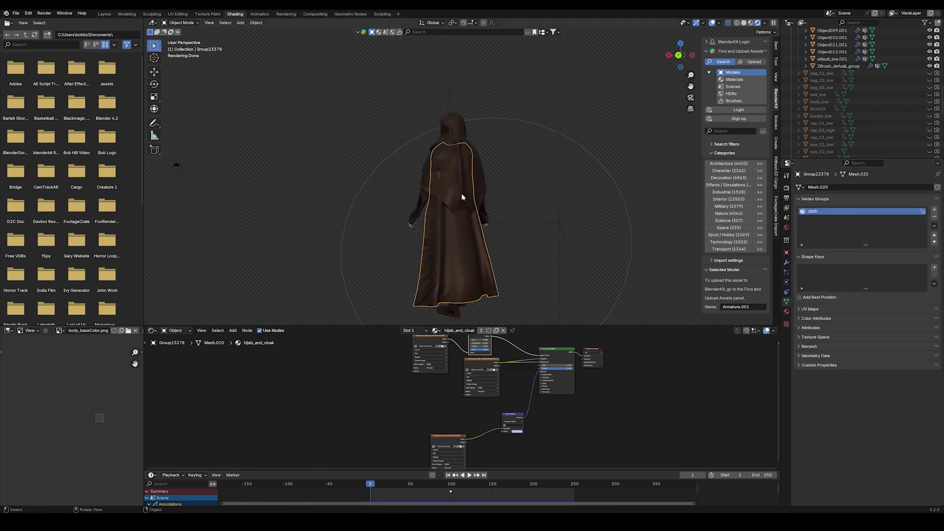
Step: Assign the upper cloak vertices to the cloth group and add Cloth physics pinned by it
{"action": "key", "text": "Tab"}
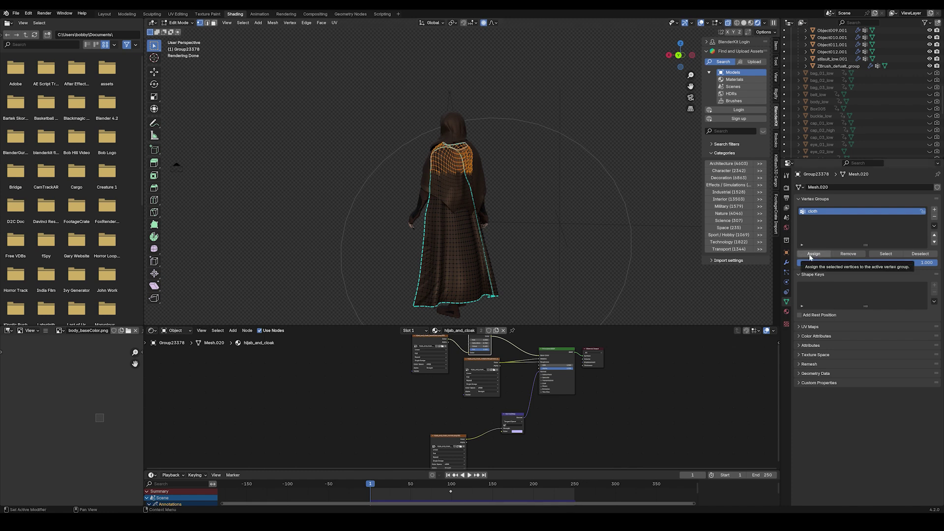
{"action": "key", "text": "Tab"}
{"action": "left_click", "coordinate": [786, 283]}
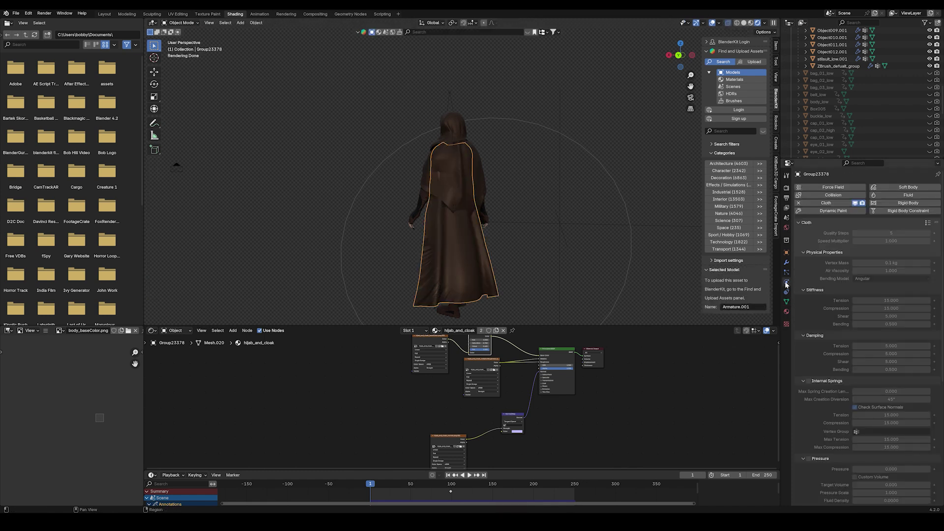
{"action": "scroll", "coordinate": [825, 308], "scroll_direction": "down", "scroll_amount": 10}
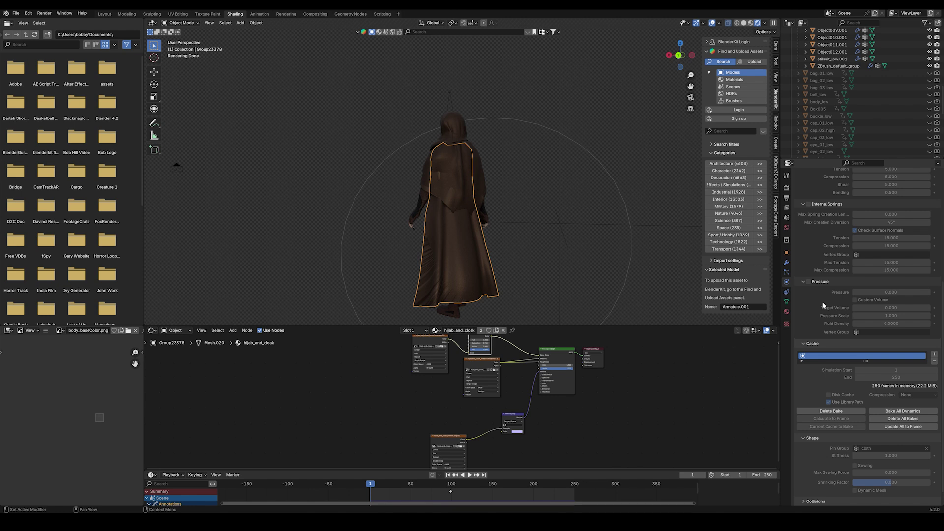
Step: Aim the strength-13000 wind field at the character and play to watch the cloak blow
{"action": "key", "text": "r"}
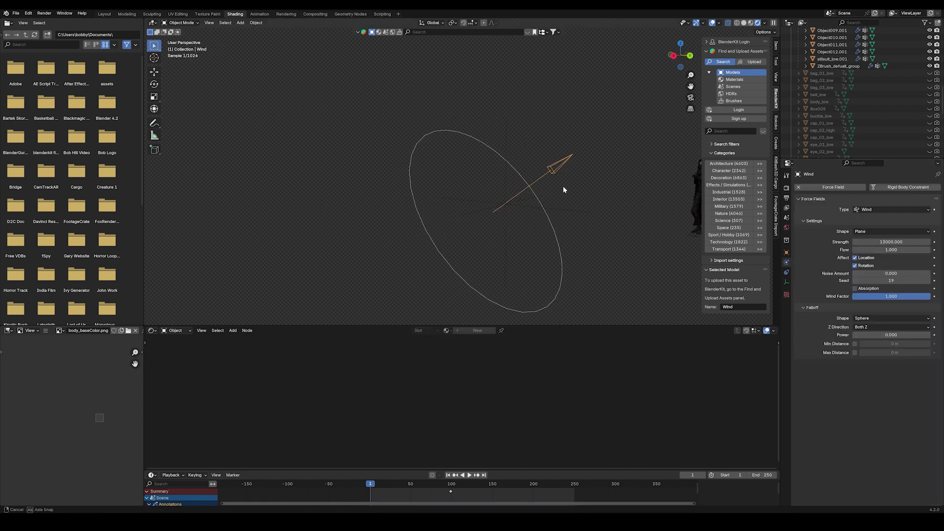
{"action": "left_click", "coordinate": [547, 211]}
{"action": "middle_click_drag", "start_coordinate": [547, 210], "coordinate": [483, 207], "text": "shift"}
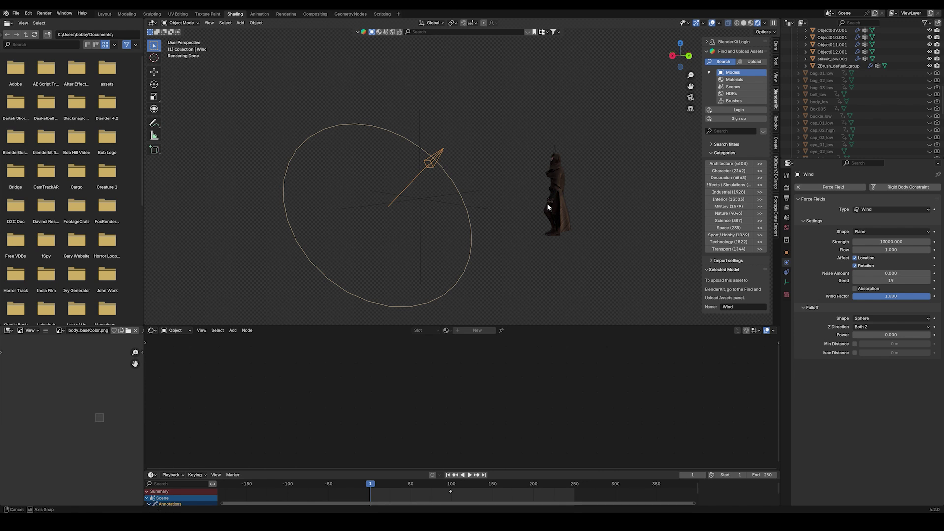
{"action": "middle_click_drag", "start_coordinate": [548, 206], "coordinate": [509, 205]}
{"action": "left_click", "coordinate": [469, 475]}
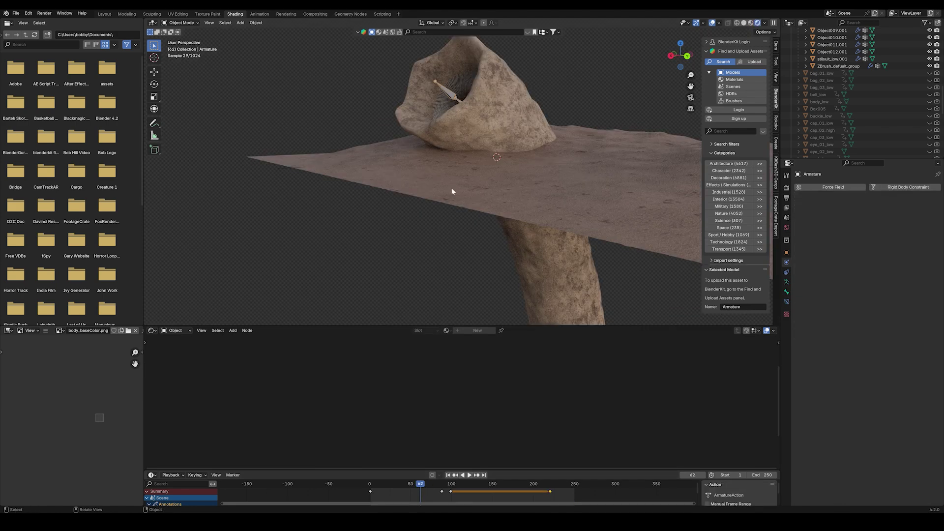
{"action": "middle_click_drag", "start_coordinate": [451, 192], "coordinate": [480, 210]}
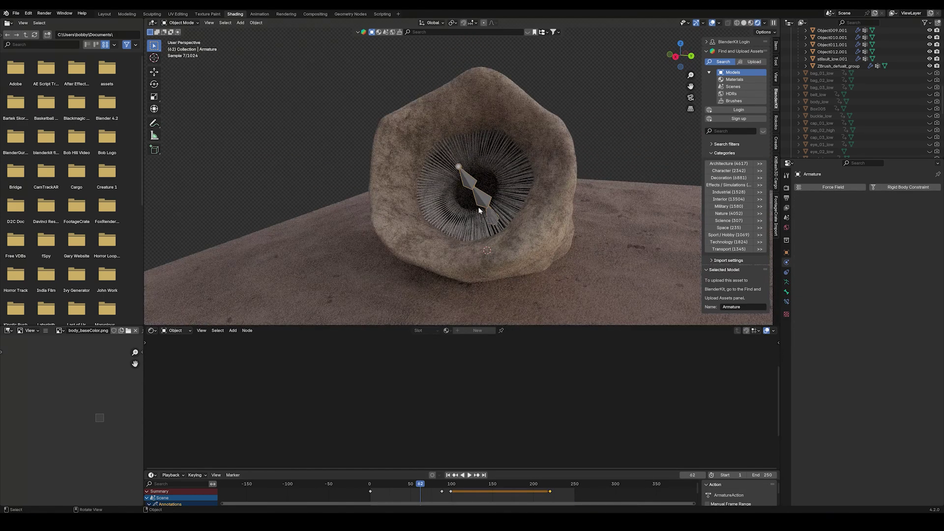
Step: Select the Worm rock, frame and orbit its mesh in Edit Mode, then play its simulation
{"action": "scroll", "coordinate": [479, 210], "scroll_direction": "up", "scroll_amount": 3}
{"action": "scroll", "coordinate": [370, 215], "scroll_direction": "down", "scroll_amount": 2}
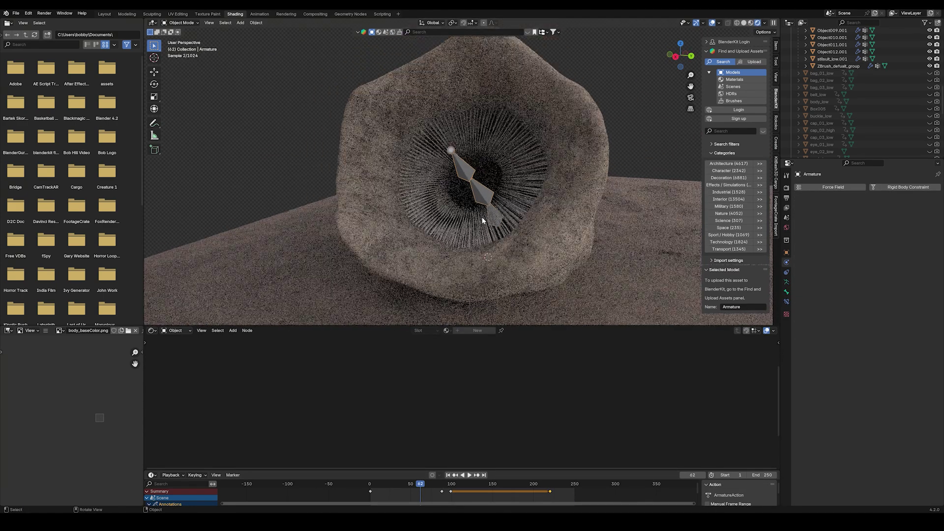
{"action": "left_click", "coordinate": [372, 214]}
{"action": "scroll", "coordinate": [395, 226], "scroll_direction": "down", "scroll_amount": 2}
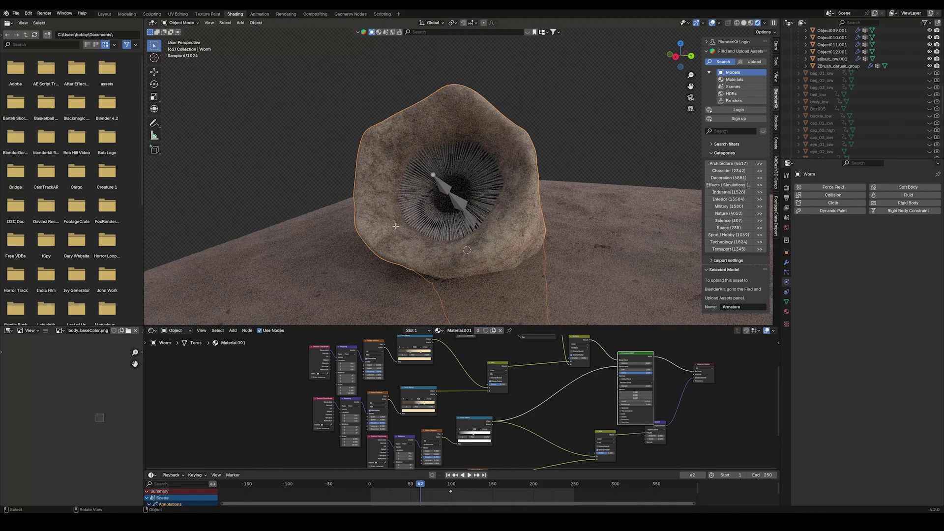
{"action": "key", "text": "Tab"}
{"action": "key", "text": "KP_Decimal"}
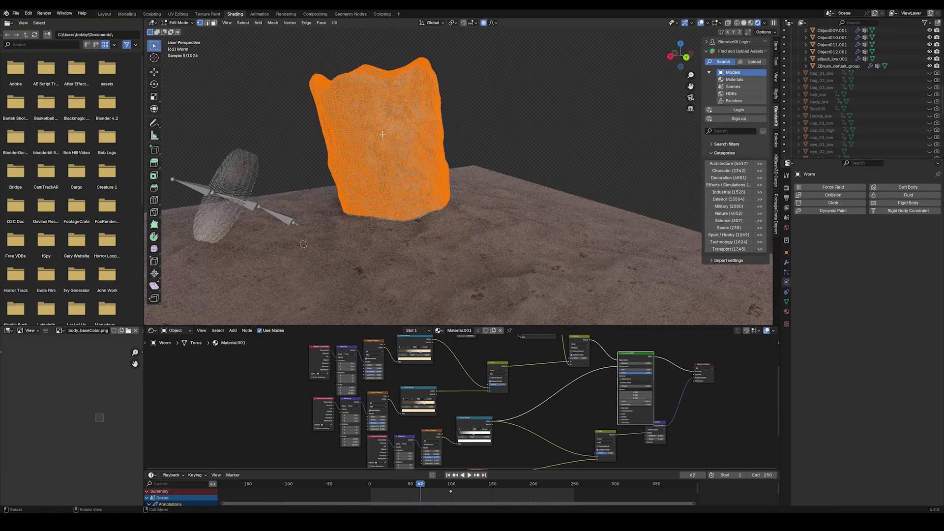
{"action": "scroll", "coordinate": [400, 164], "scroll_direction": "up", "scroll_amount": 2}
{"action": "middle_click_drag", "start_coordinate": [399, 157], "coordinate": [377, 109]}
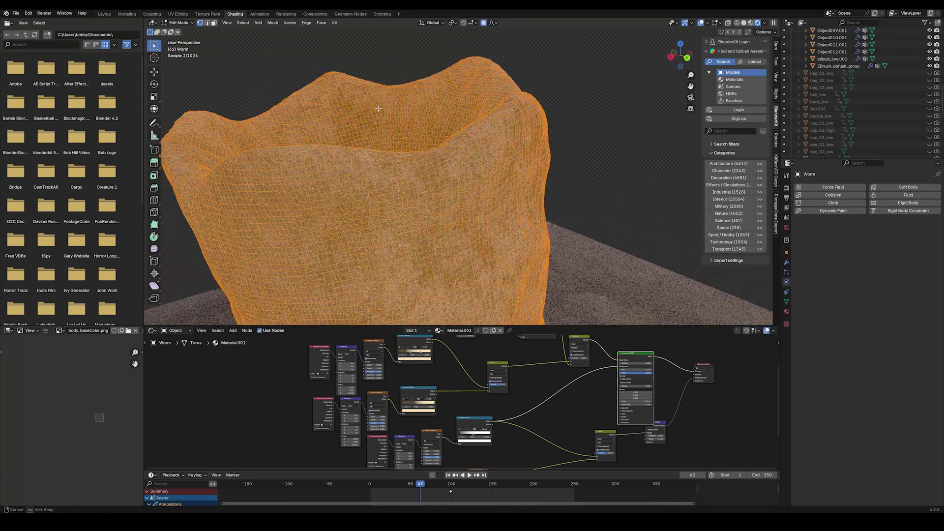
{"action": "scroll", "coordinate": [445, 198], "scroll_direction": "down", "scroll_amount": 2}
{"action": "scroll", "coordinate": [441, 162], "scroll_direction": "down", "scroll_amount": 3}
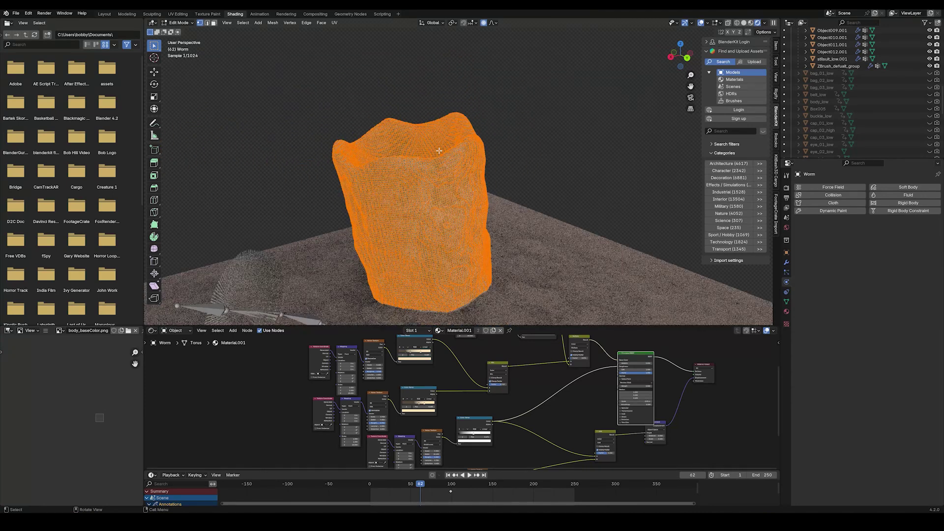
{"action": "key", "text": "Tab"}
{"action": "key", "text": "space"}
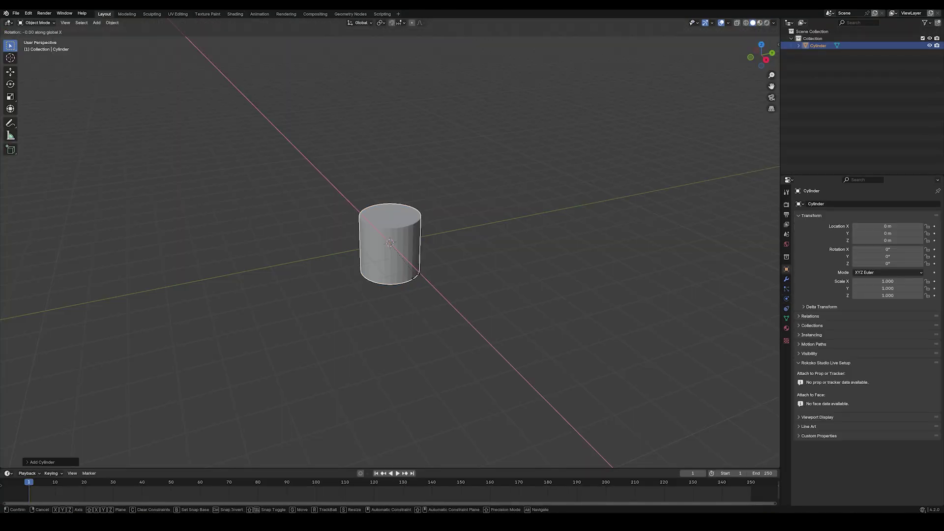
Step: Stretch the cylinder's end along the Y axis into a long tube
{"action": "type", "text": "90"}
{"action": "key", "text": "Return"}
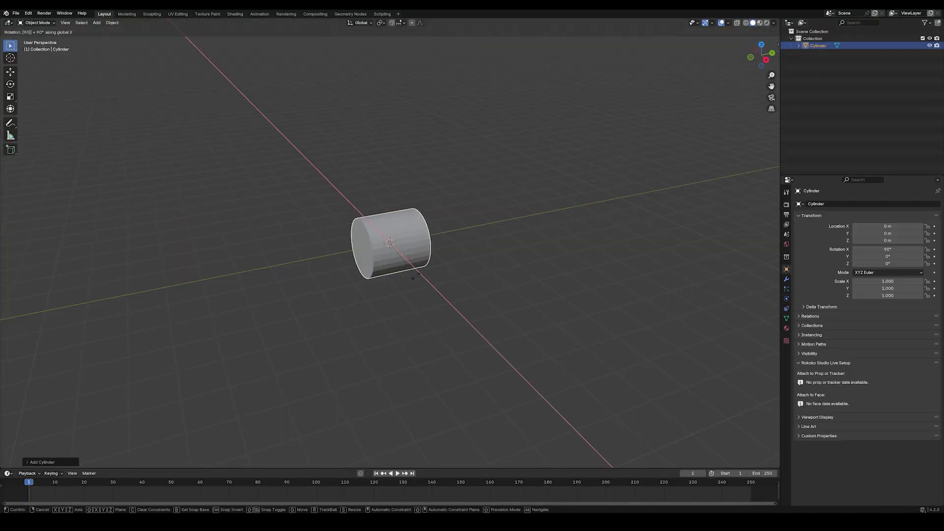
{"action": "key", "text": "Tab"}
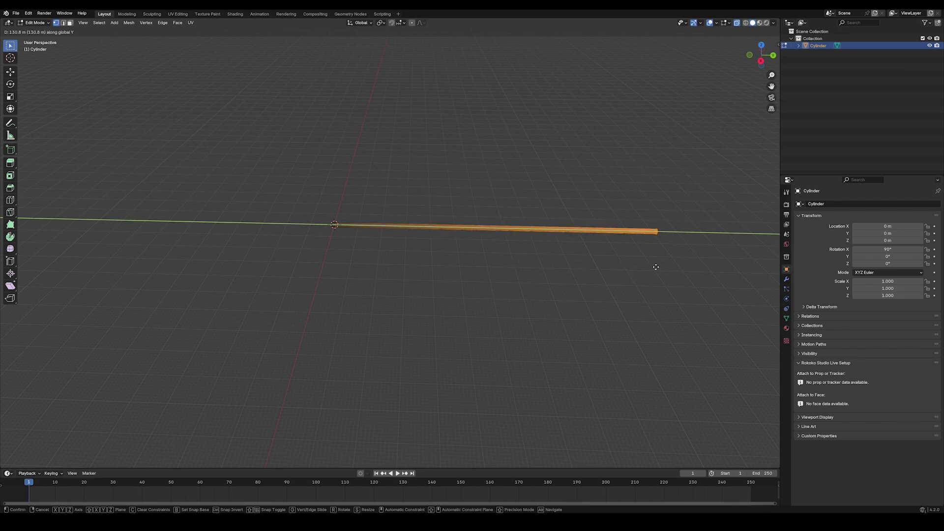
{"action": "left_click", "coordinate": [686, 267]}
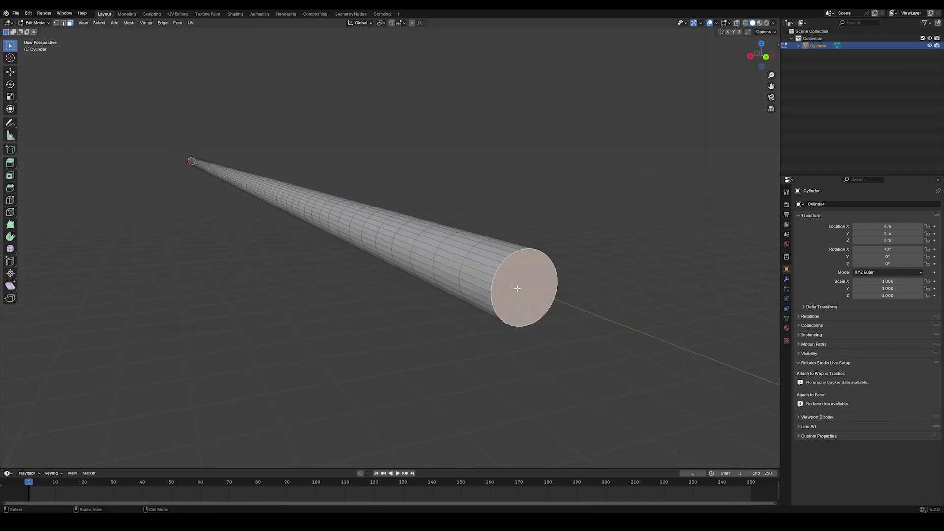
Step: Delete both end-cap faces so the tube is open at each end
{"action": "key", "text": "x"}
{"action": "left_click", "coordinate": [506, 306]}
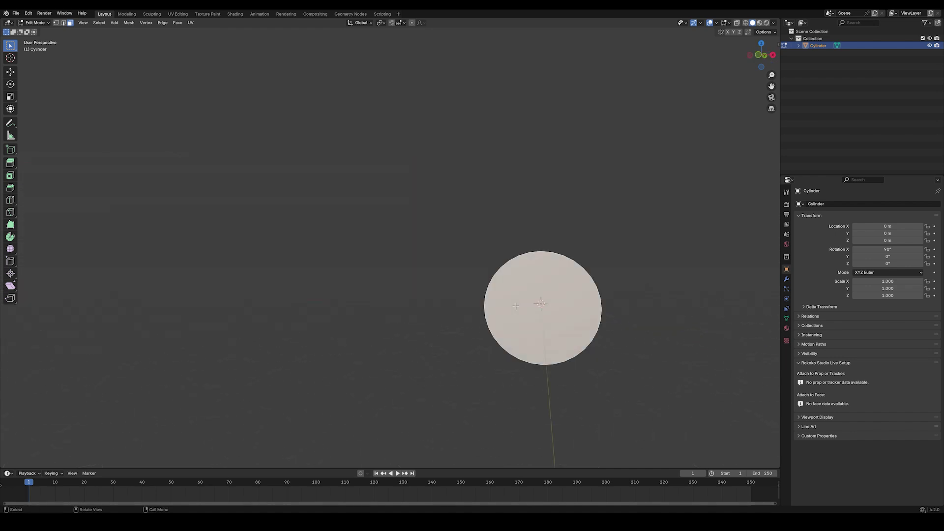
{"action": "key", "text": "x"}
{"action": "left_click", "coordinate": [513, 305]}
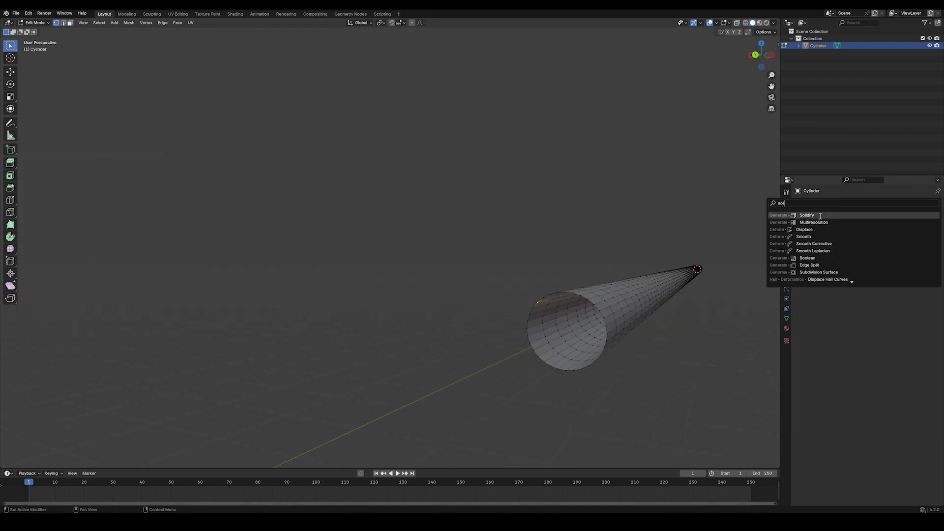
Step: Add a Solidify modifier with 0.51 m wall thickness and apply it
{"action": "key", "text": "Return"}
{"action": "key", "text": "Tab"}
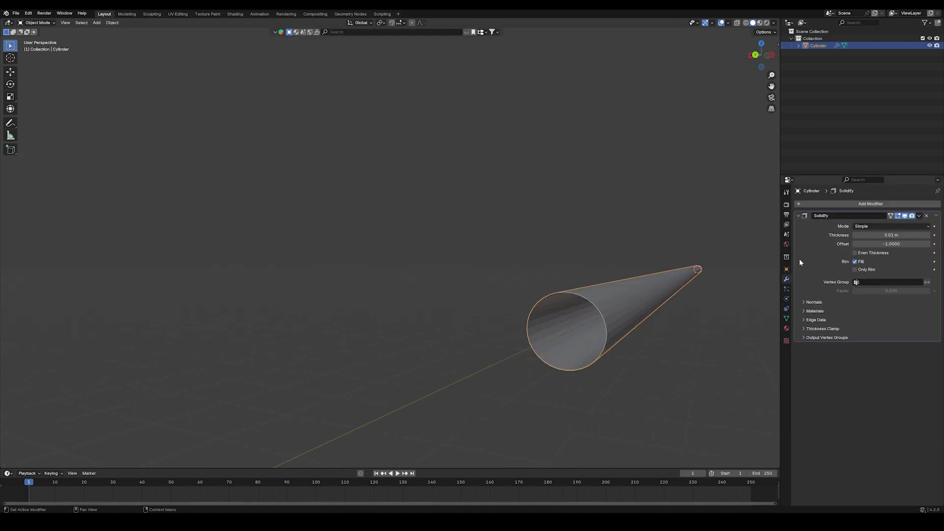
{"action": "left_click_drag", "start_coordinate": [880, 235], "coordinate": [919, 235]}
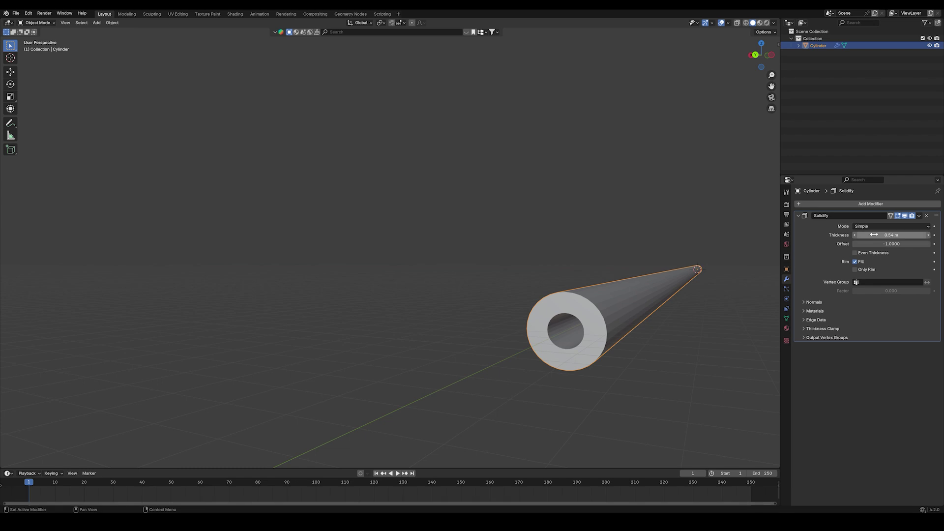
{"action": "left_click", "coordinate": [919, 217]}
{"action": "left_click", "coordinate": [887, 224]}
Step: Pull the tube's end with smooth proportional falloff to taper and flare it
{"action": "key", "text": "Tab"}
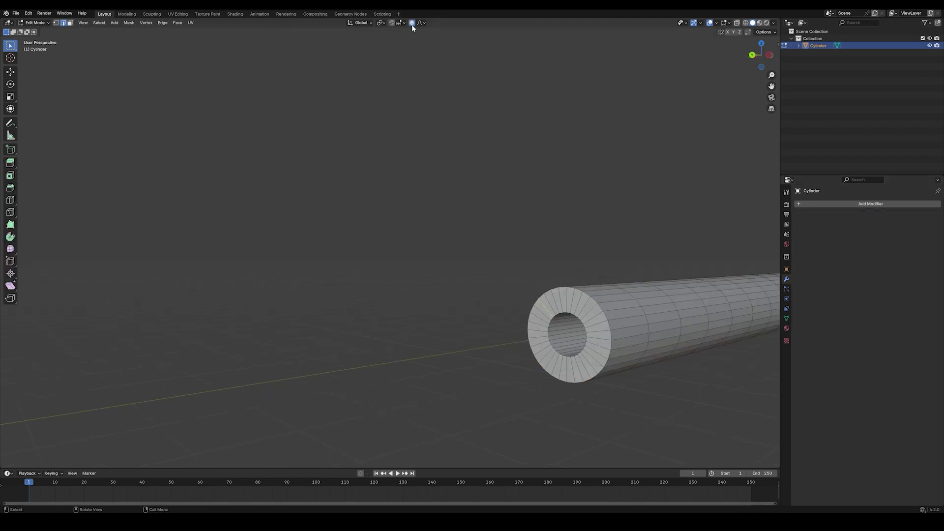
{"action": "key", "text": "g"}
{"action": "middle_click_drag", "start_coordinate": [639, 345], "coordinate": [532, 314]}
{"action": "left_click", "coordinate": [594, 363]}
Step: Add a Subdivision Surface modifier to the tube and apply it
{"action": "key", "text": "Tab"}
{"action": "left_click", "coordinate": [870, 203]}
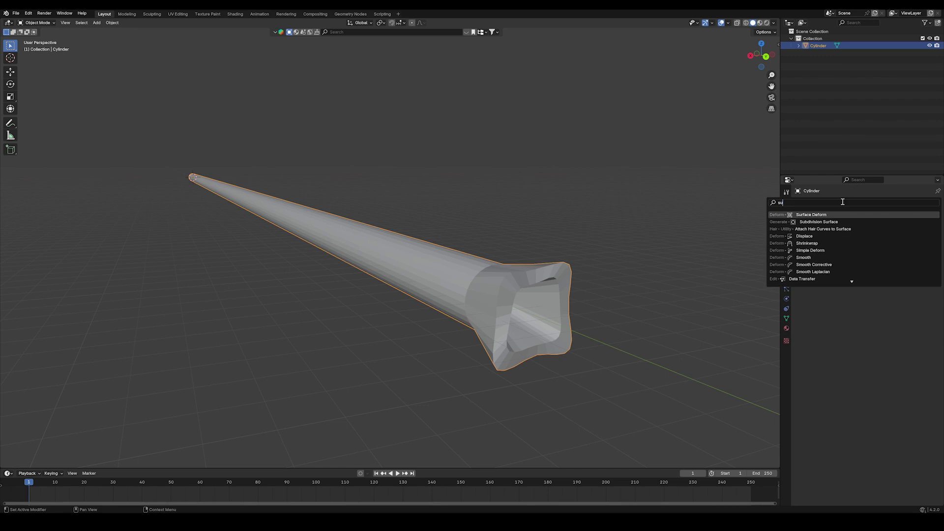
{"action": "left_click", "coordinate": [839, 241]}
{"action": "left_click", "coordinate": [919, 216]}
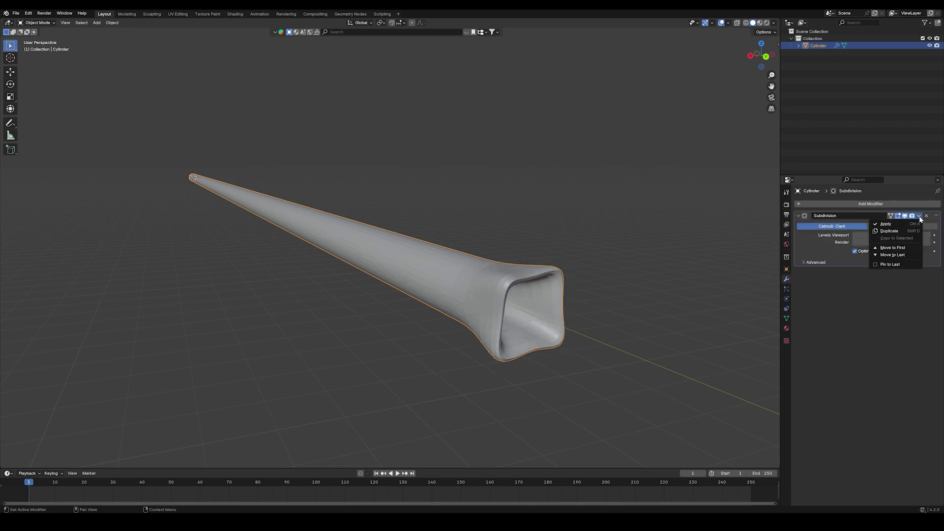
{"action": "left_click", "coordinate": [887, 224]}
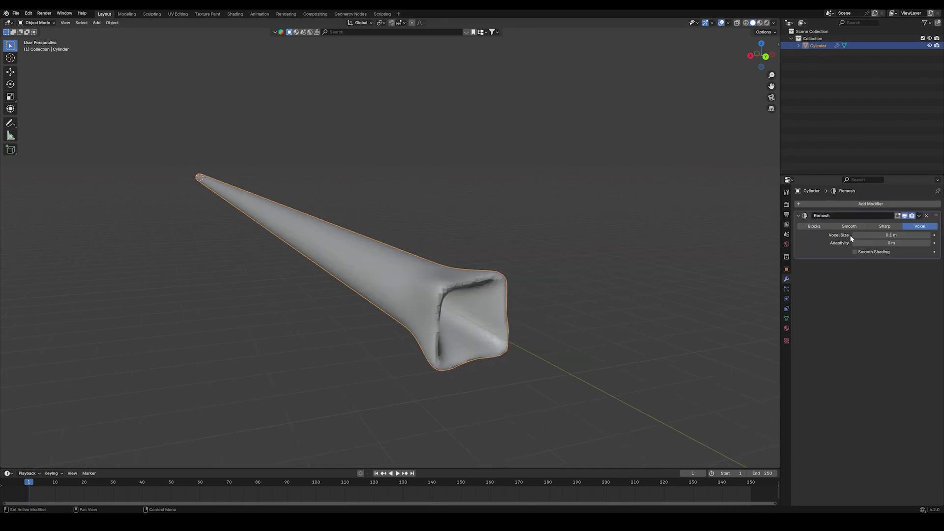
Step: Lower the Remesh voxel size to 0.05 m and apply the remesh
{"action": "left_click", "coordinate": [853, 235]}
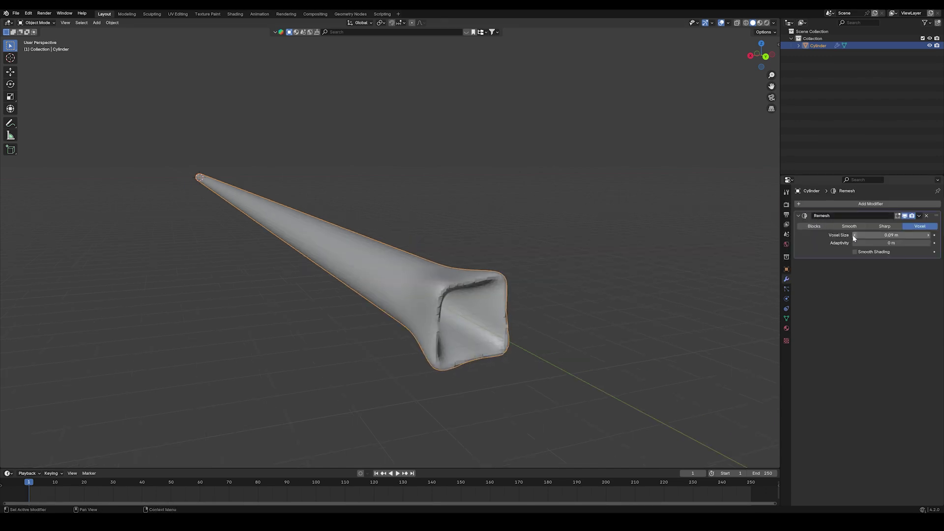
{"action": "left_click", "coordinate": [854, 236]}
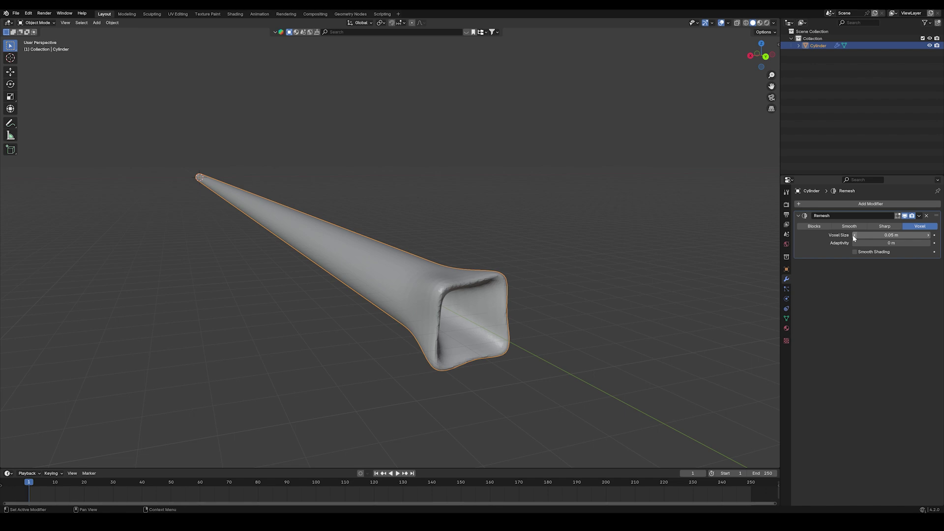
{"action": "left_click", "coordinate": [918, 215]}
{"action": "left_click", "coordinate": [895, 225]}
Step: Add an armature along the tube, stretch its bone the tube's length, and subdivide it into a chain
{"action": "key", "text": "shift+a"}
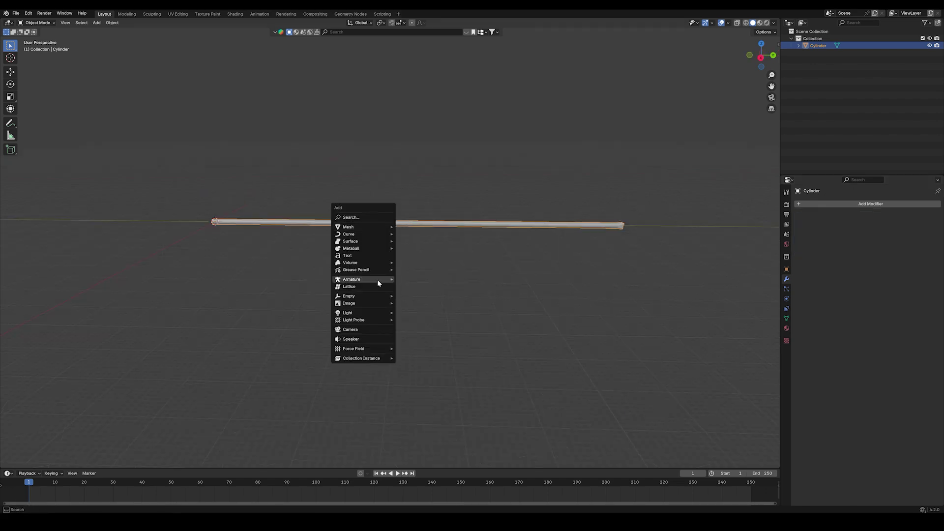
{"action": "left_click", "coordinate": [377, 280]}
{"action": "key", "text": "Tab"}
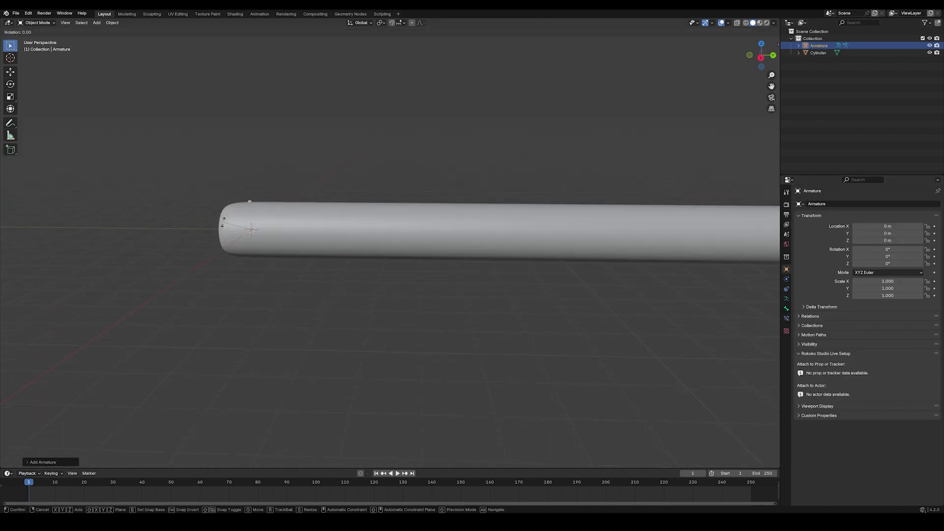
{"action": "key", "text": "KP_3"}
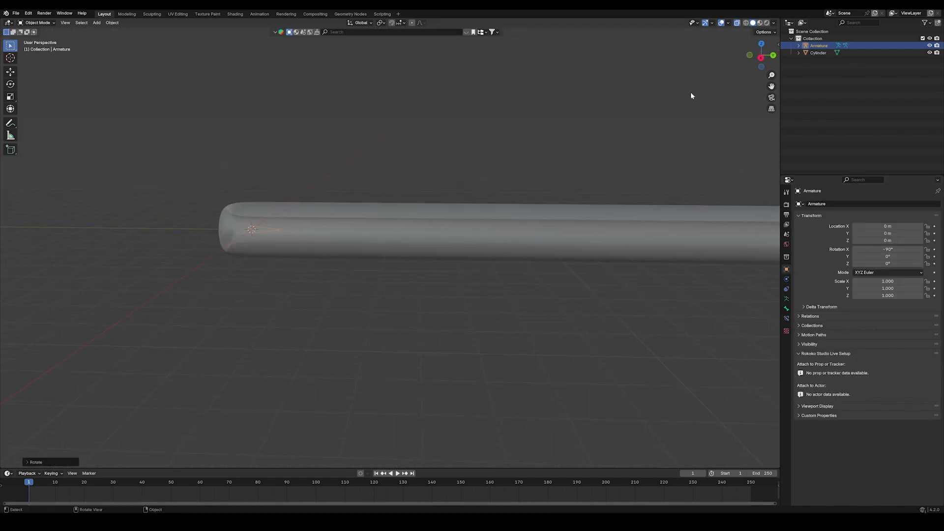
{"action": "scroll", "coordinate": [286, 230], "scroll_direction": "down", "scroll_amount": 3}
{"action": "key", "text": "g"}
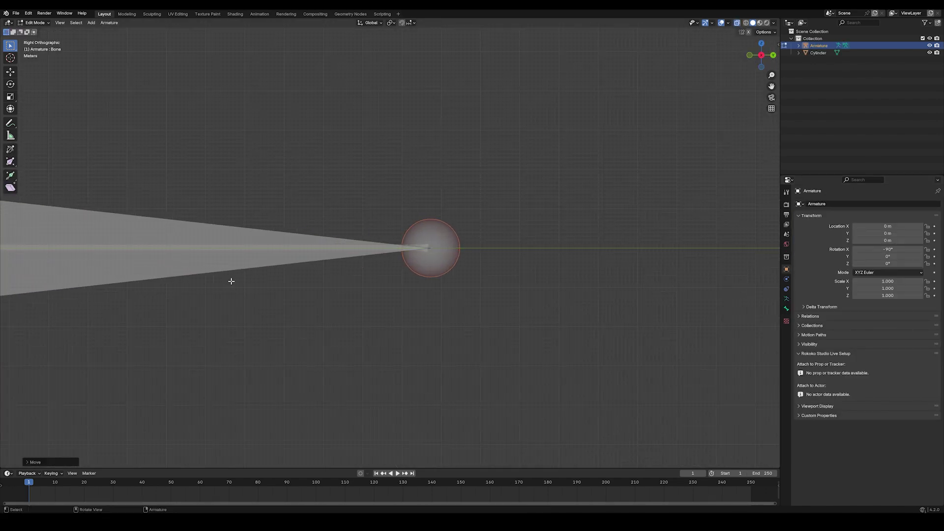
{"action": "key", "text": "Return"}
{"action": "right_click", "coordinate": [416, 259]}
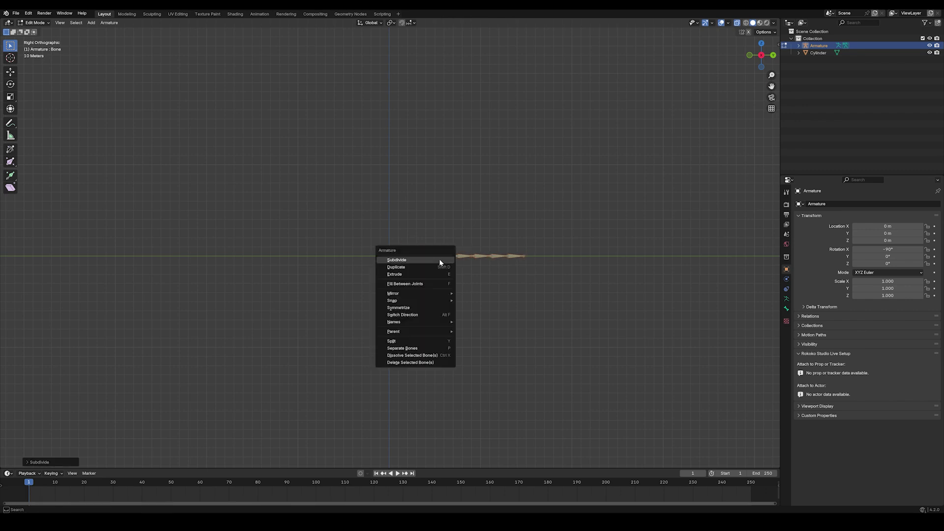
{"action": "left_click", "coordinate": [439, 260]}
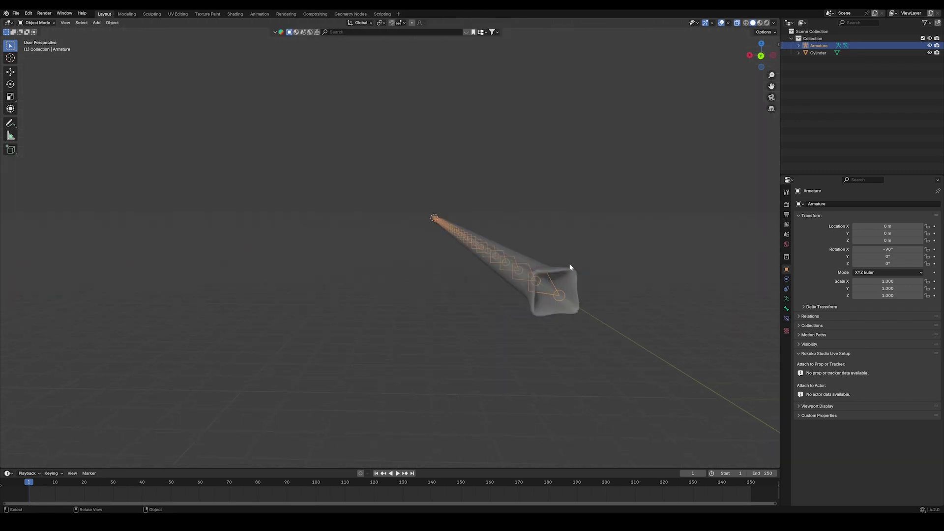
Step: Parent the tube mesh to the armature With Automatic Weights
{"action": "middle_click_drag", "start_coordinate": [571, 267], "coordinate": [516, 280]}
{"action": "left_click", "coordinate": [516, 281]}
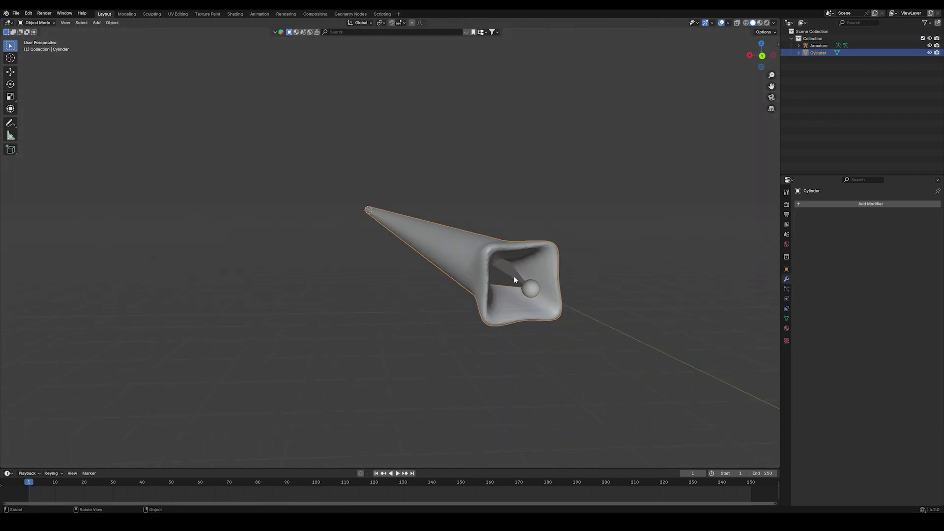
{"action": "left_click", "coordinate": [511, 278], "text": "shift"}
{"action": "key", "text": "ctrl+p"}
{"action": "left_click", "coordinate": [478, 322]}
Step: In Pose Mode, rotate the tip bones to bend the tube's tip downward
{"action": "key", "text": "ctrl+Tab"}
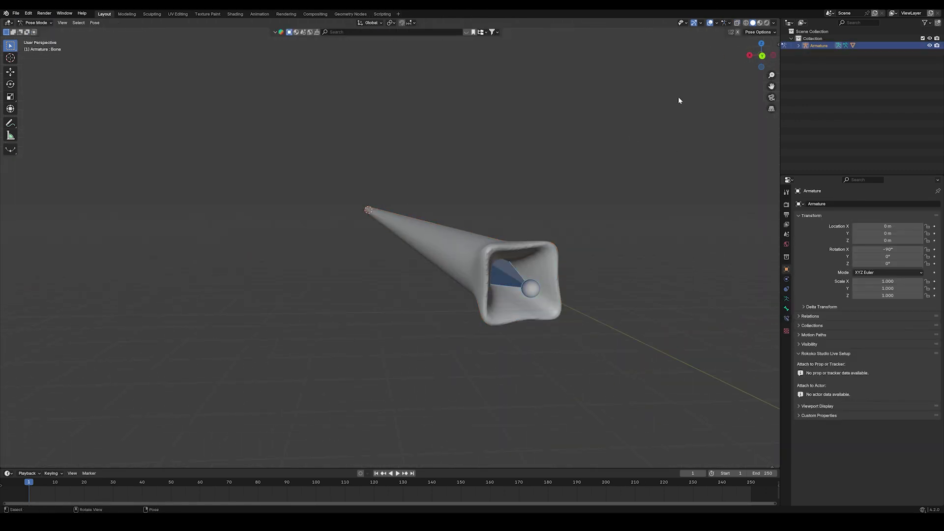
{"action": "left_click", "coordinate": [749, 55]}
{"action": "key", "text": "r"}
{"action": "right_click", "coordinate": [567, 323]}
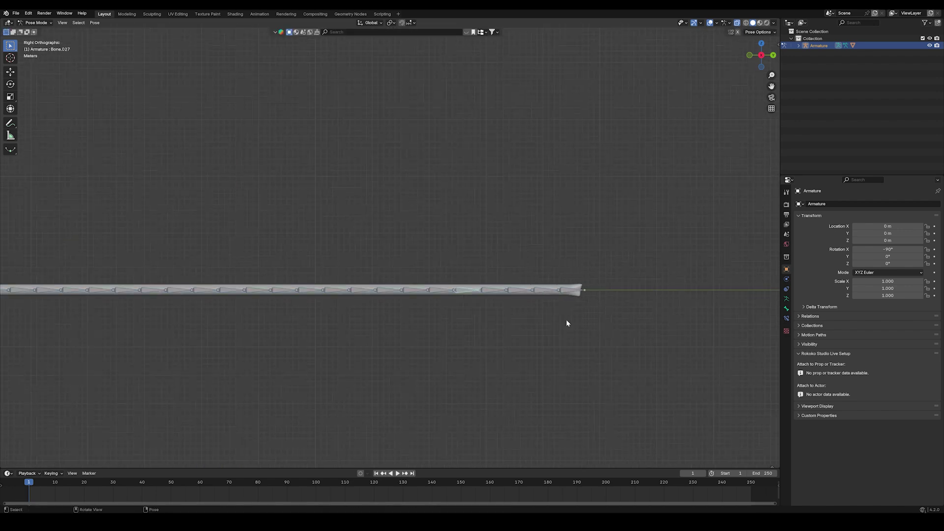
{"action": "left_click", "coordinate": [580, 290]}
{"action": "left_click", "coordinate": [580, 290]}
{"action": "key", "text": "r"}
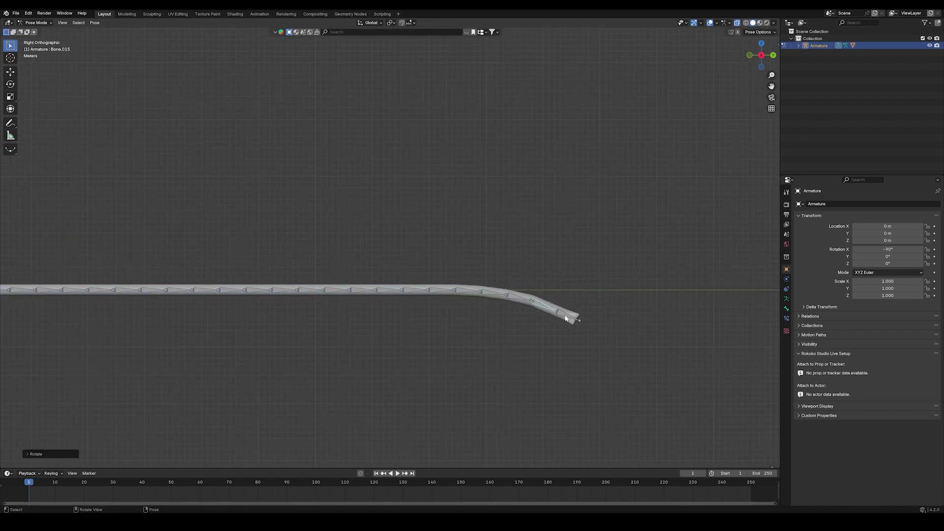
{"action": "left_click", "coordinate": [554, 290]}
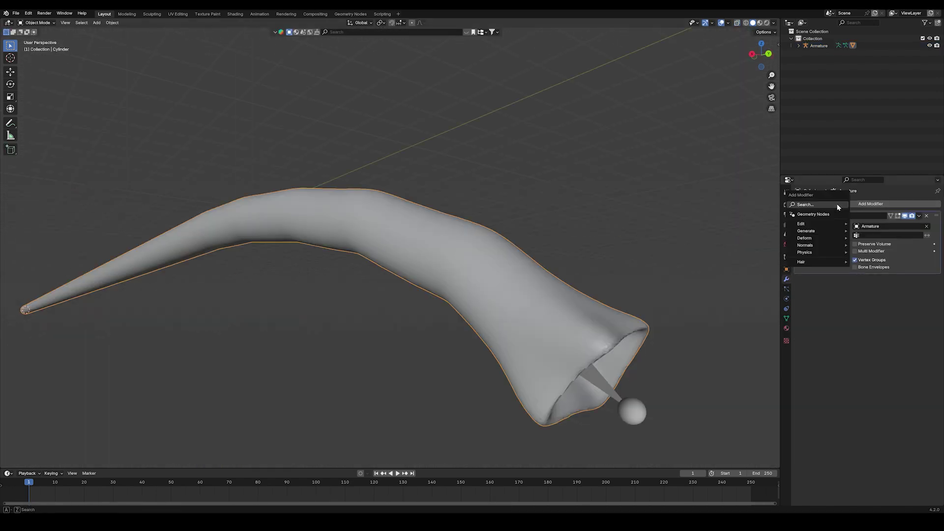
Step: Add a Displace modifier with a new Clouds texture at size 1.13 and strength 0.3
{"action": "left_click", "coordinate": [871, 204]}
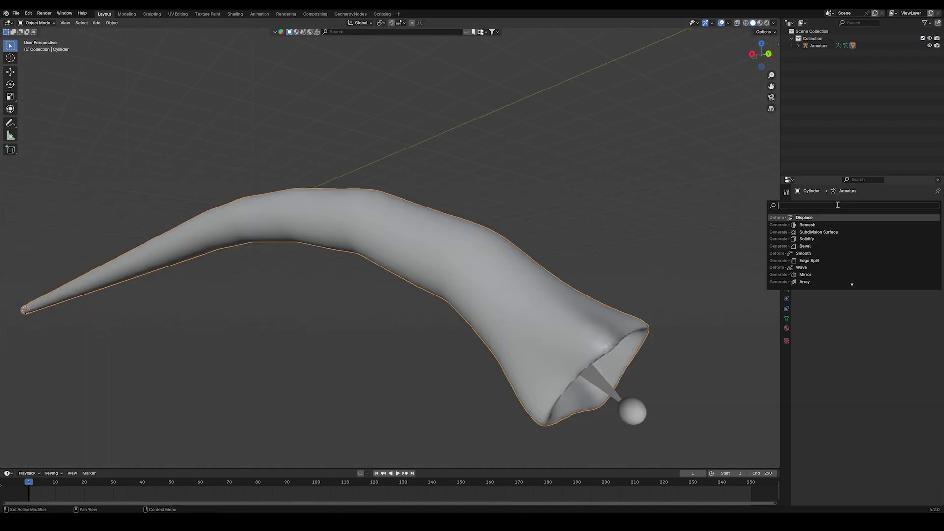
{"action": "left_click", "coordinate": [813, 220]}
{"action": "left_click", "coordinate": [878, 290]}
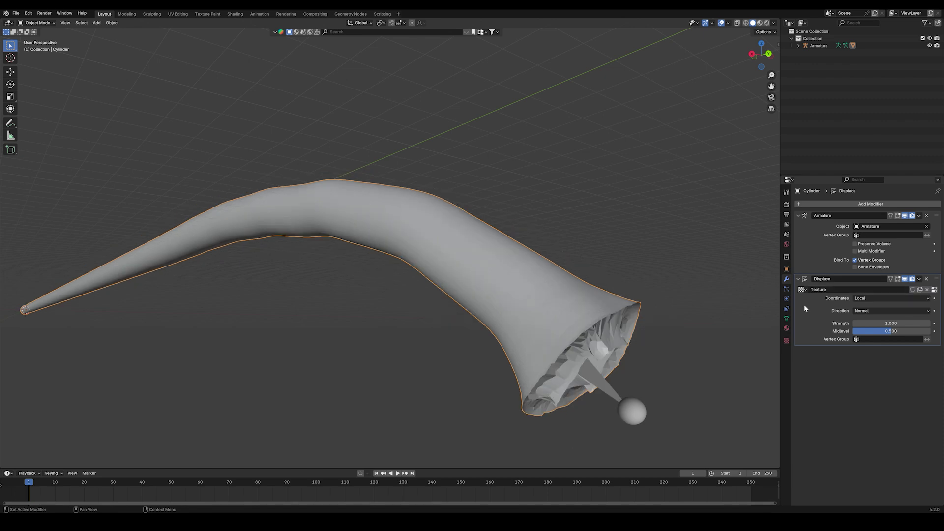
{"action": "left_click", "coordinate": [786, 340]}
{"action": "left_click", "coordinate": [846, 225]}
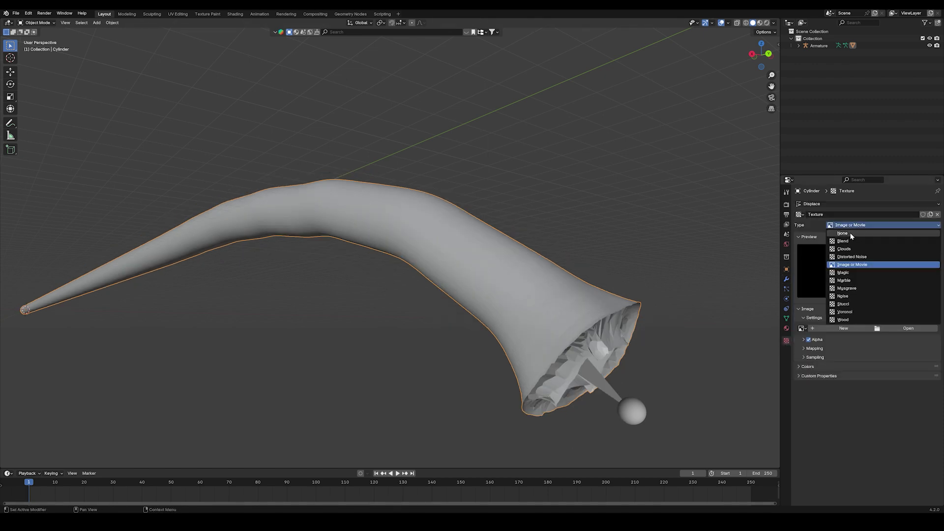
{"action": "left_click", "coordinate": [846, 251]}
{"action": "left_click_drag", "start_coordinate": [875, 349], "coordinate": [907, 350]}
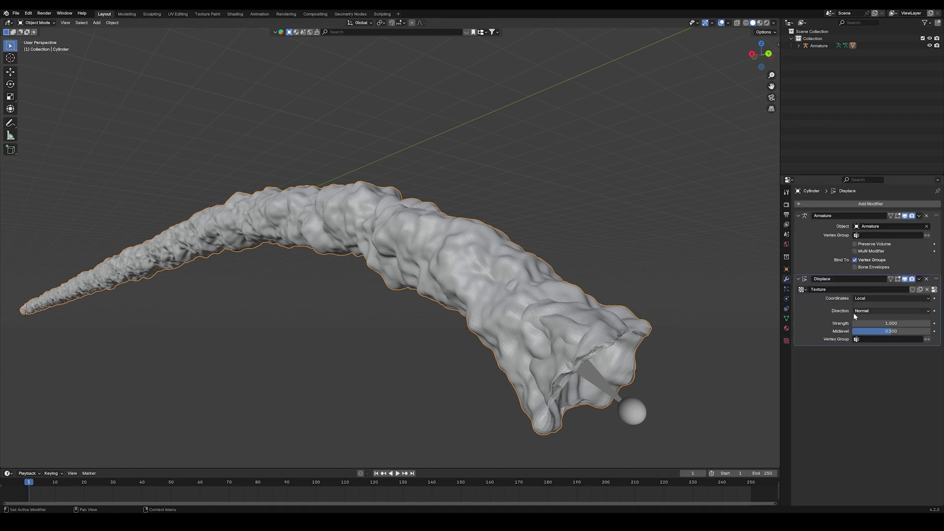
{"action": "mouse_move", "coordinate": [853, 323]}
{"action": "left_mouse_down"}
{"action": "mouse_move", "coordinate": [838, 323]}
{"action": "mouse_move", "coordinate": [854, 324]}
{"action": "left_mouse_up"}
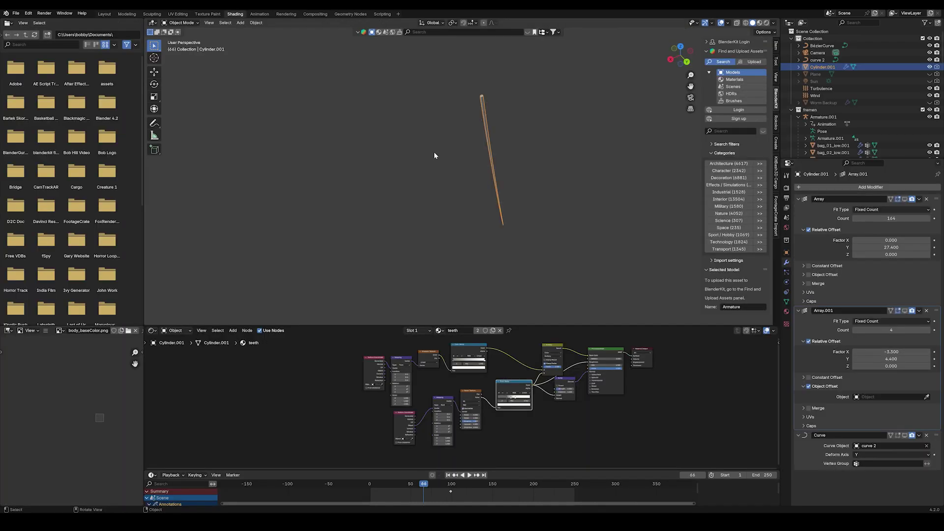
Step: Show both Array modifiers of Cylinder.001 in the viewport
{"action": "scroll", "coordinate": [481, 98], "scroll_direction": "up", "scroll_amount": 10}
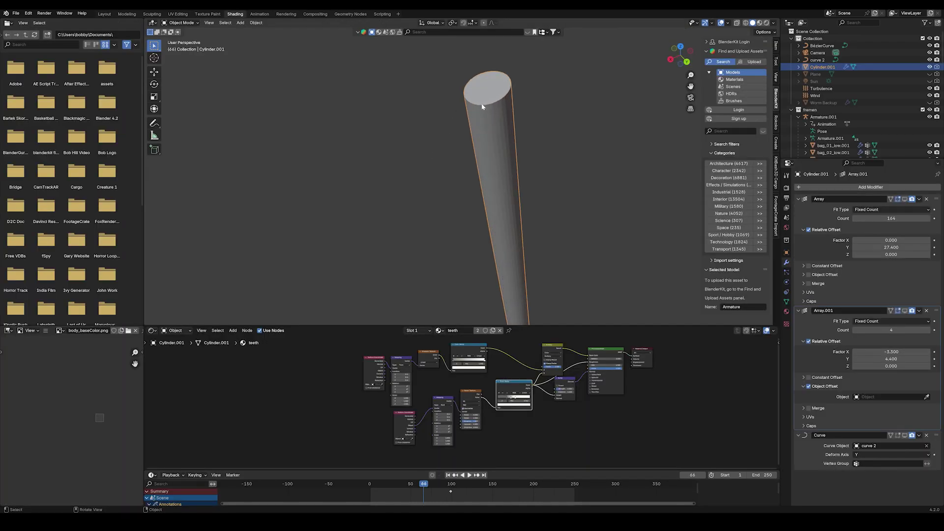
{"action": "scroll", "coordinate": [485, 89], "scroll_direction": "down", "scroll_amount": 3}
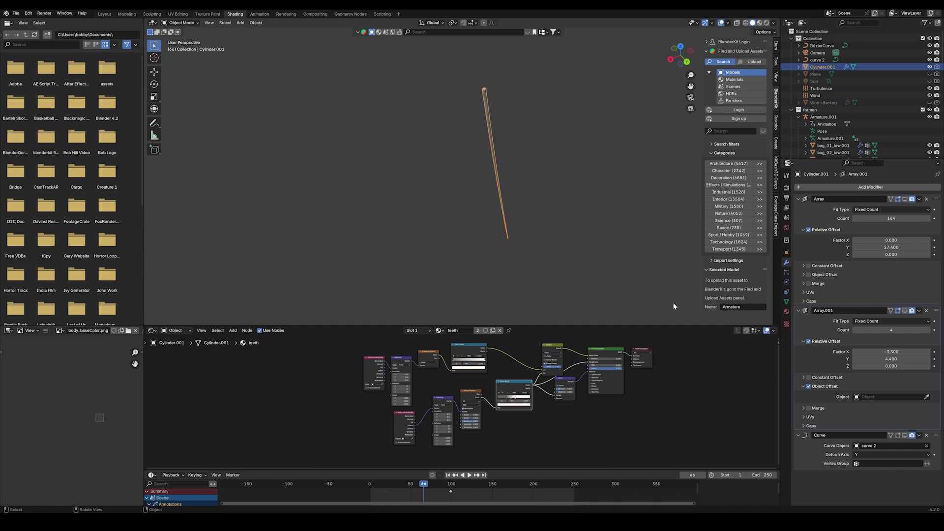
{"action": "left_click", "coordinate": [906, 310]}
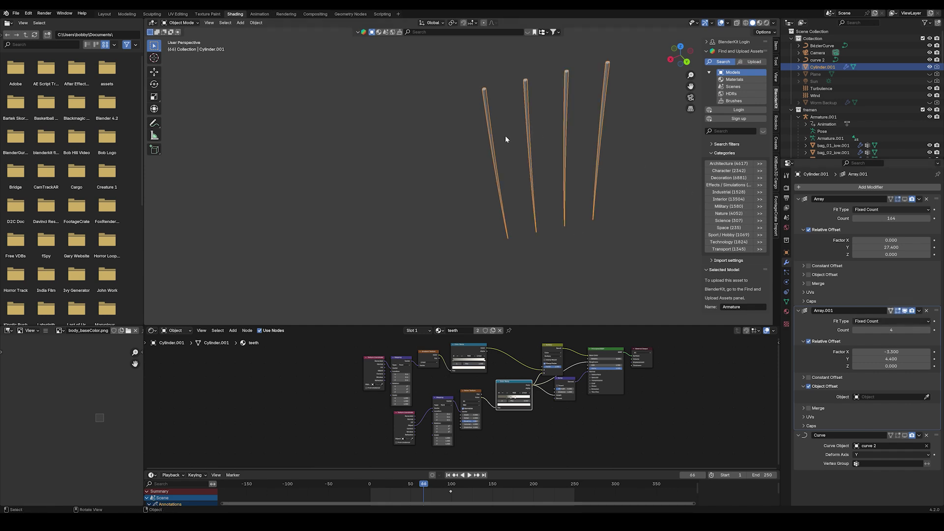
{"action": "left_click", "coordinate": [905, 199]}
Step: Enable the Curve modifier's viewport display so the teeth bend into a ring
{"action": "scroll", "coordinate": [480, 123], "scroll_direction": "down", "scroll_amount": 6}
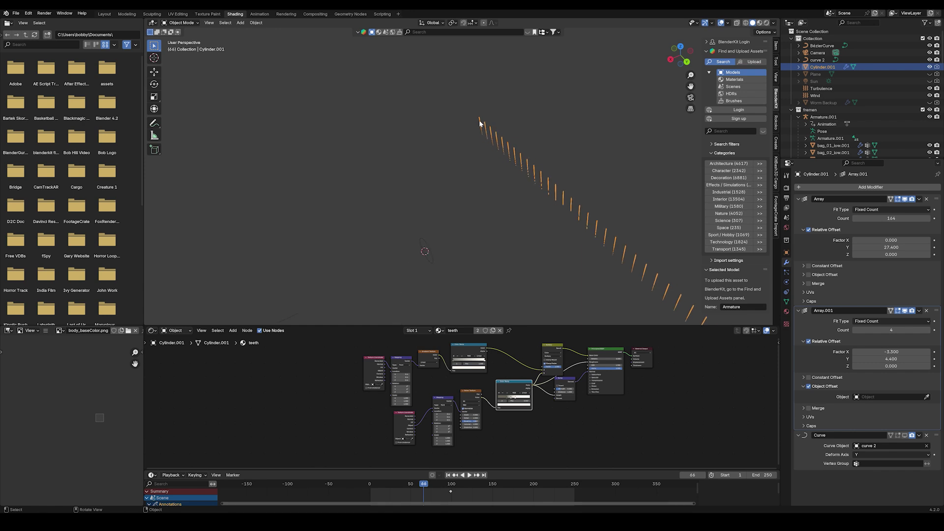
{"action": "left_click", "coordinate": [528, 171]}
{"action": "middle_click_drag", "start_coordinate": [541, 155], "coordinate": [586, 43]}
{"action": "left_click", "coordinate": [598, 81]}
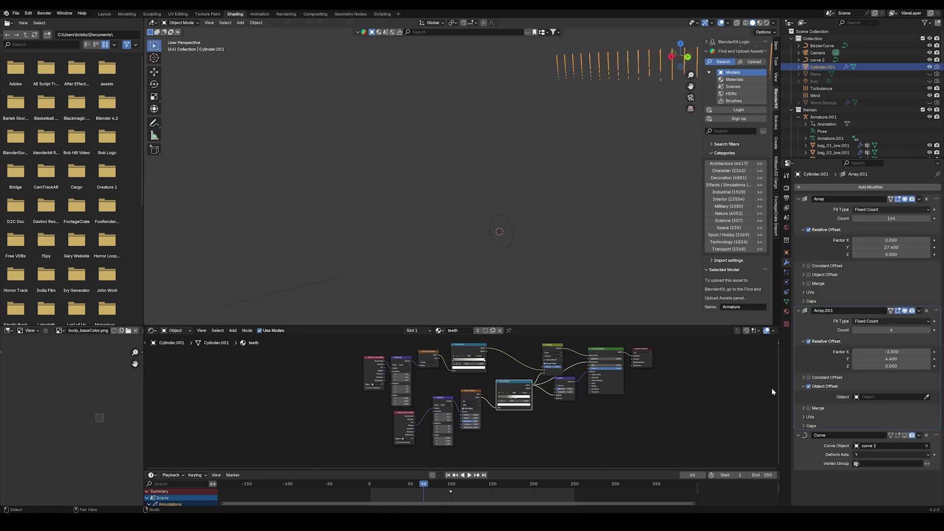
{"action": "left_click", "coordinate": [905, 435]}
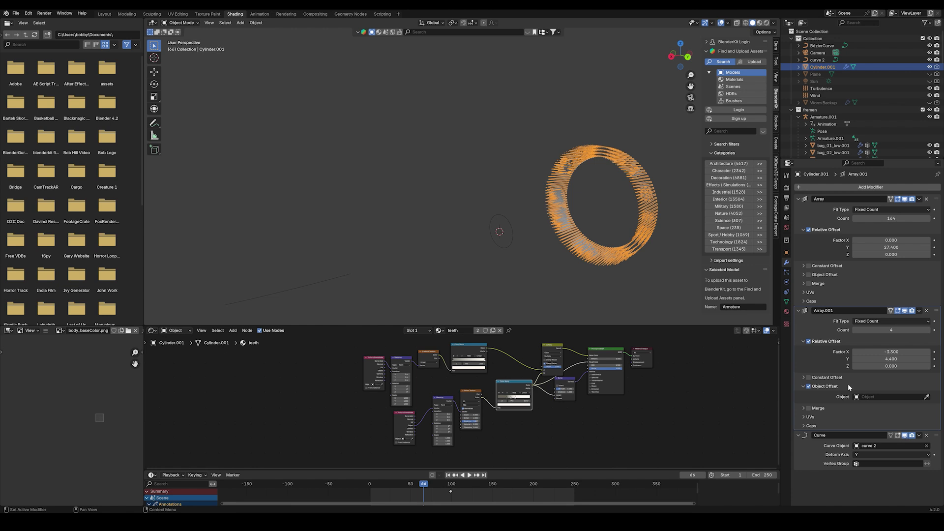
{"action": "middle_click_drag", "start_coordinate": [626, 196], "coordinate": [466, 173]}
{"action": "left_click", "coordinate": [465, 173], "text": "shift"}
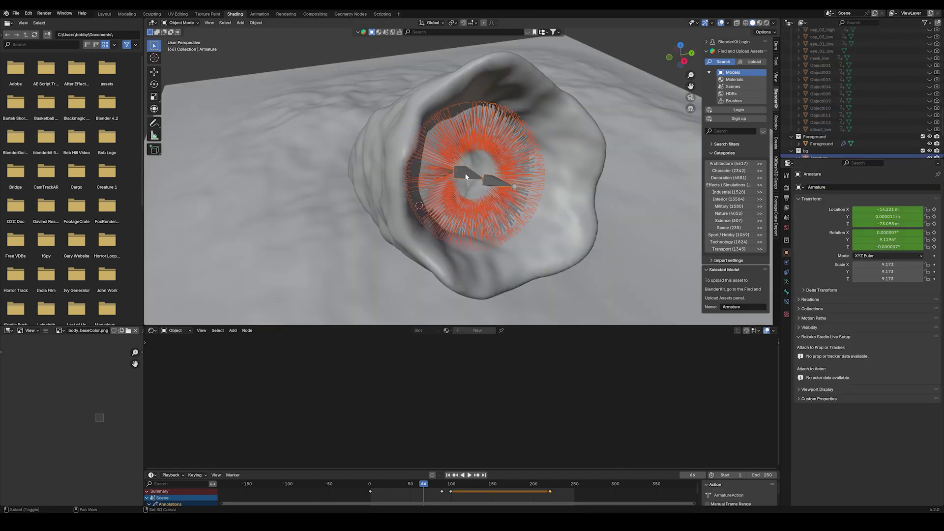
Step: Put the worm's armature in Pose Mode and rotate one of its bones
{"action": "left_click", "coordinate": [189, 28]}
{"action": "left_click", "coordinate": [180, 49]}
{"action": "middle_click_drag", "start_coordinate": [478, 167], "coordinate": [483, 166]}
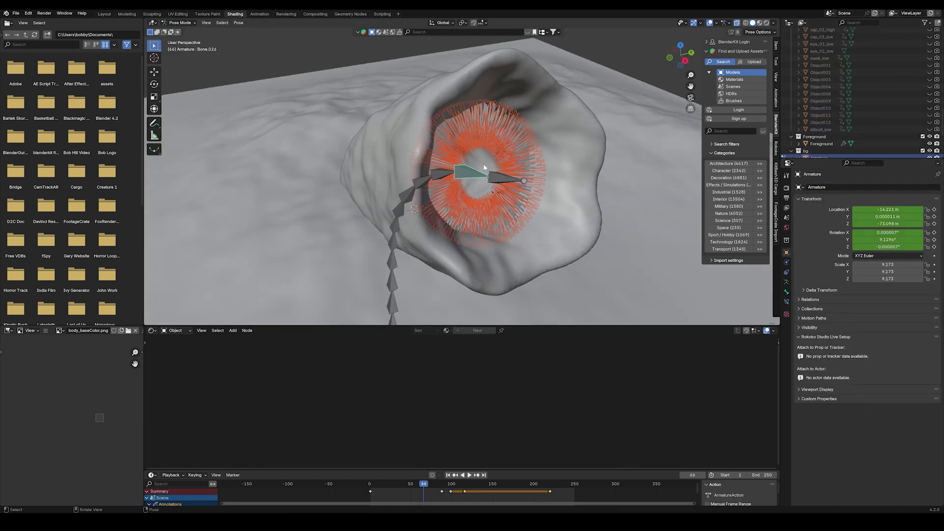
{"action": "key", "text": "ctrl+p"}
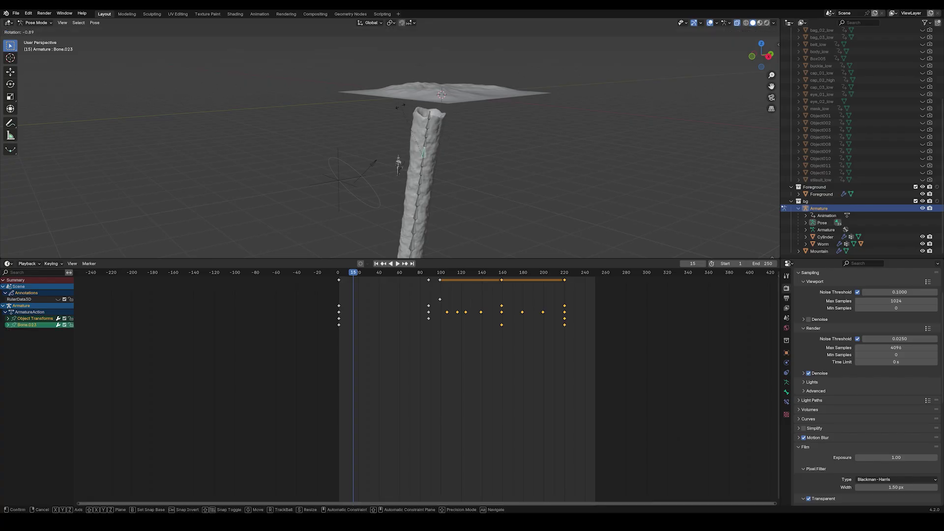
{"action": "key", "text": "r"}
{"action": "key", "text": "Escape"}
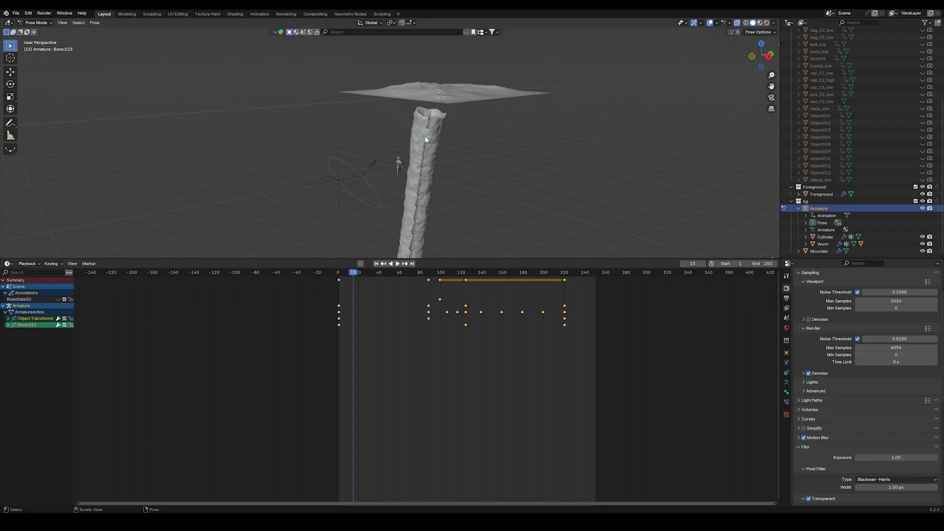
Step: Select all bones and play back the worm's rising, curling animation
{"action": "key", "text": "a"}
{"action": "key", "text": "space"}
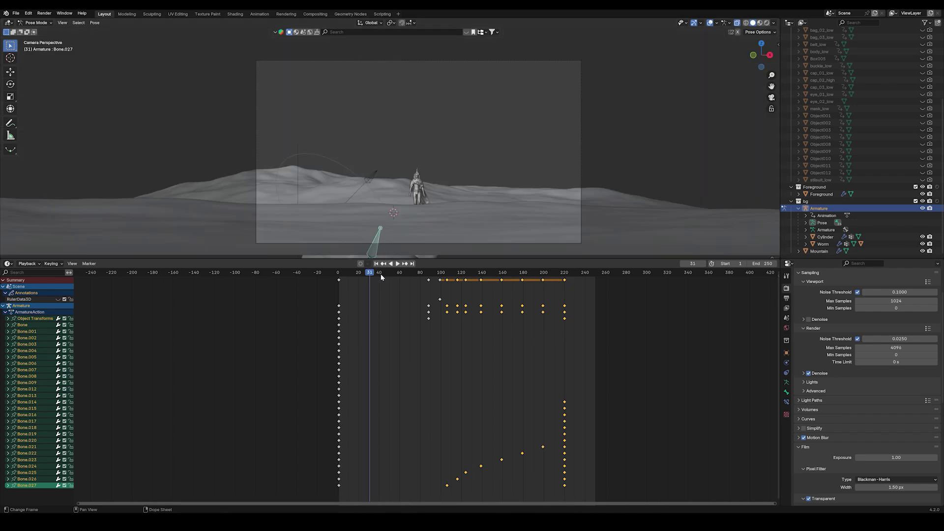
{"action": "key", "text": "space"}
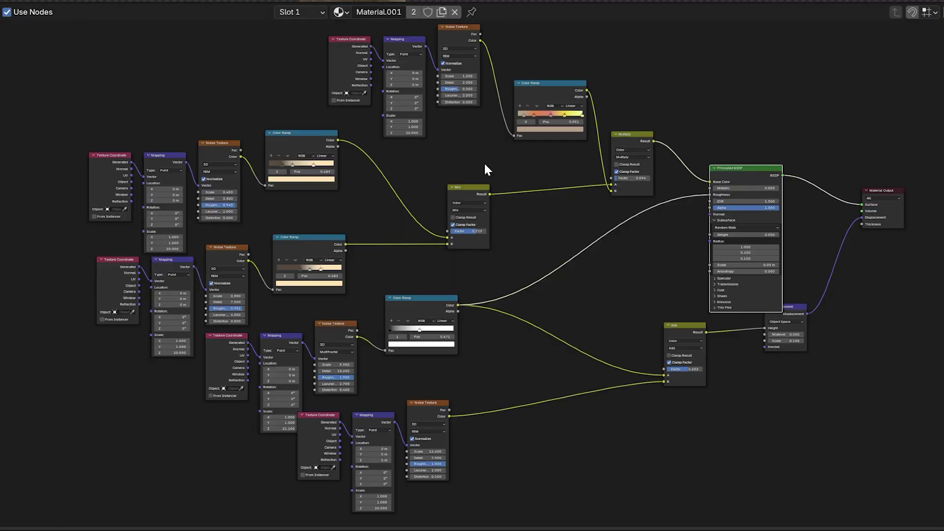
Step: Preview the three colour ramps, two noise textures and the Add mix on the worm
{"action": "left_click", "coordinate": [556, 90], "text": "ctrl+shift"}
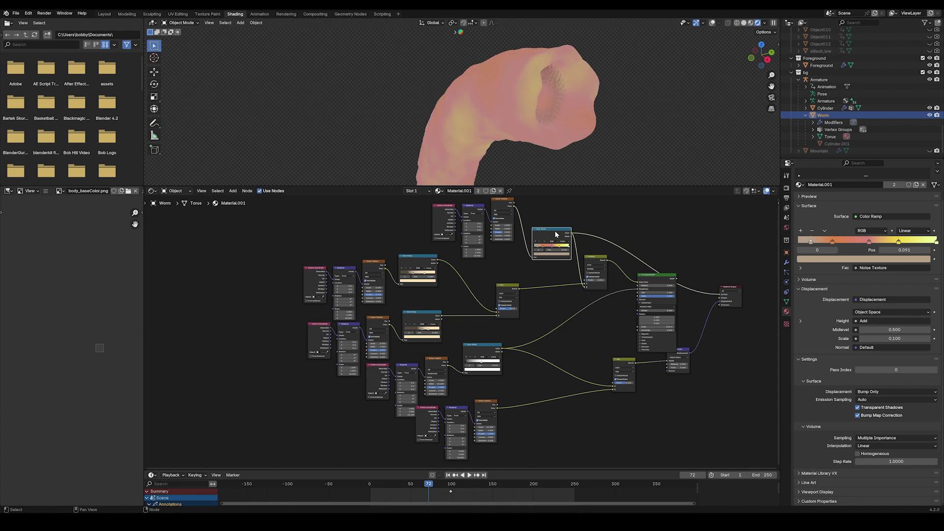
{"action": "left_click", "coordinate": [422, 260], "text": "ctrl+shift"}
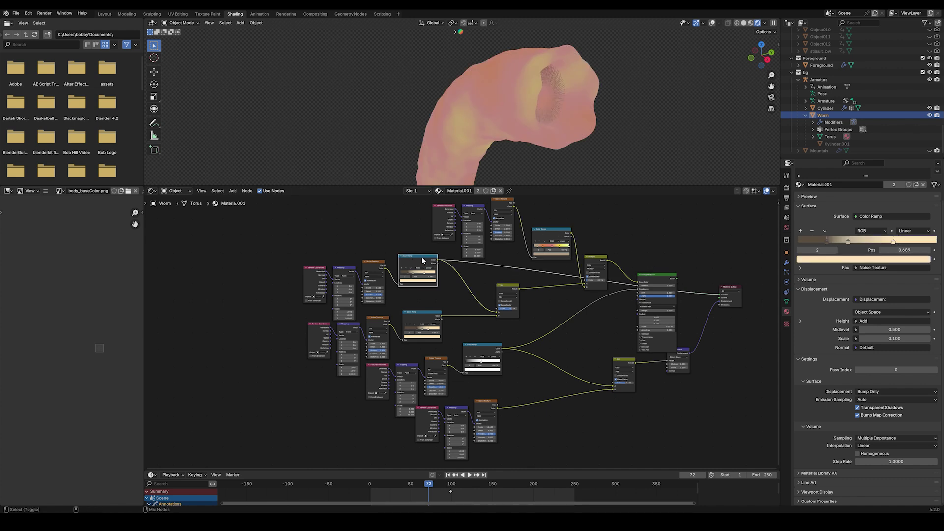
{"action": "left_click", "coordinate": [426, 315], "text": "ctrl+shift"}
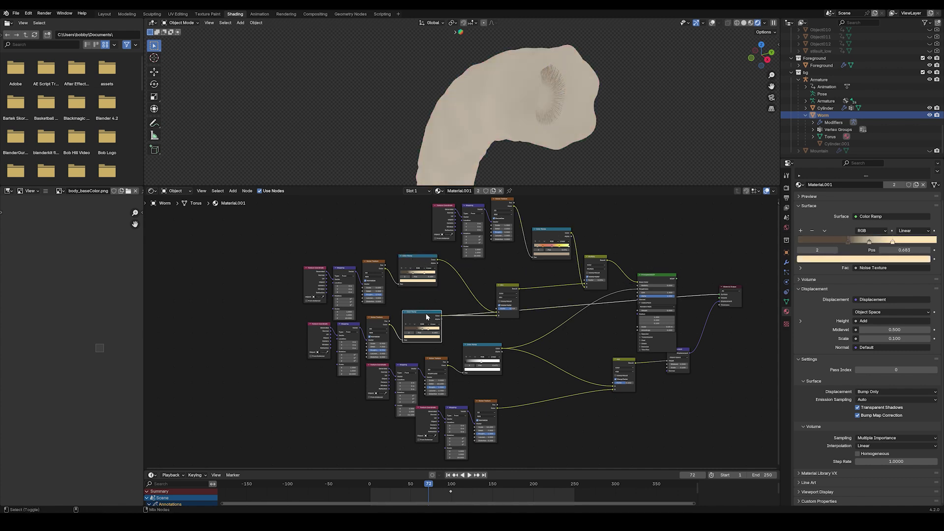
{"action": "left_click", "coordinate": [485, 350], "text": "ctrl+shift"}
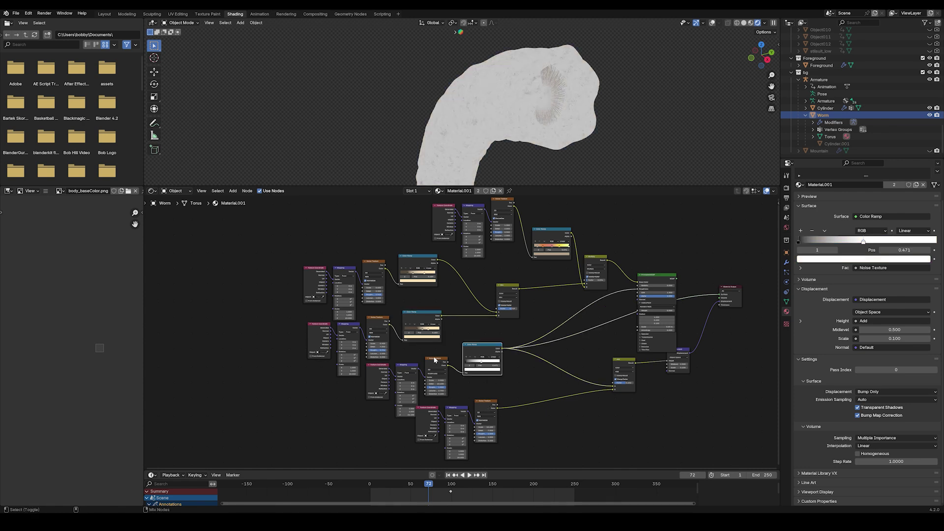
{"action": "left_click", "coordinate": [434, 361], "text": "ctrl+shift"}
{"action": "left_click", "coordinate": [486, 404], "text": "ctrl+shift"}
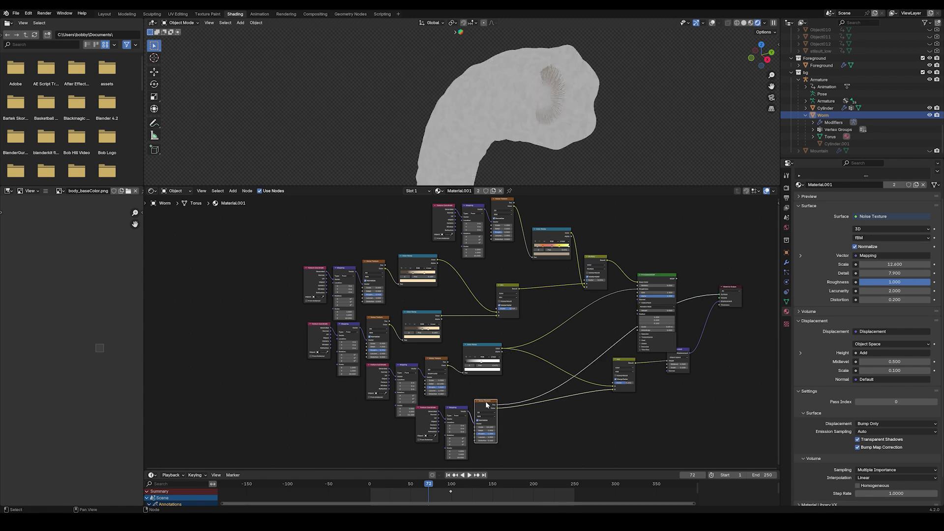
{"action": "left_click", "coordinate": [624, 362], "text": "ctrl+shift"}
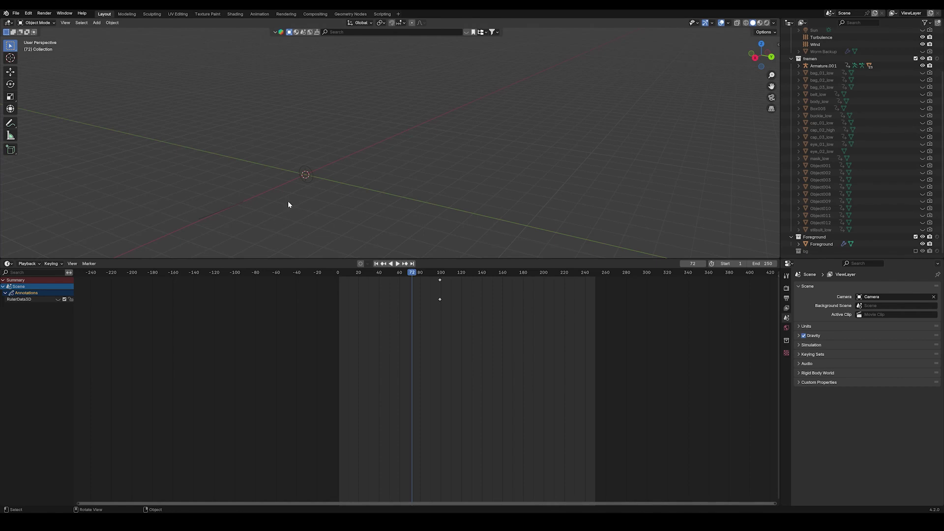
Step: Add a Landscape terrain, scale it by 5, and flatten it along Z
{"action": "key", "text": "shift+a"}
{"action": "mouse_move", "coordinate": [286, 195]}
{"action": "left_click", "coordinate": [324, 268]}
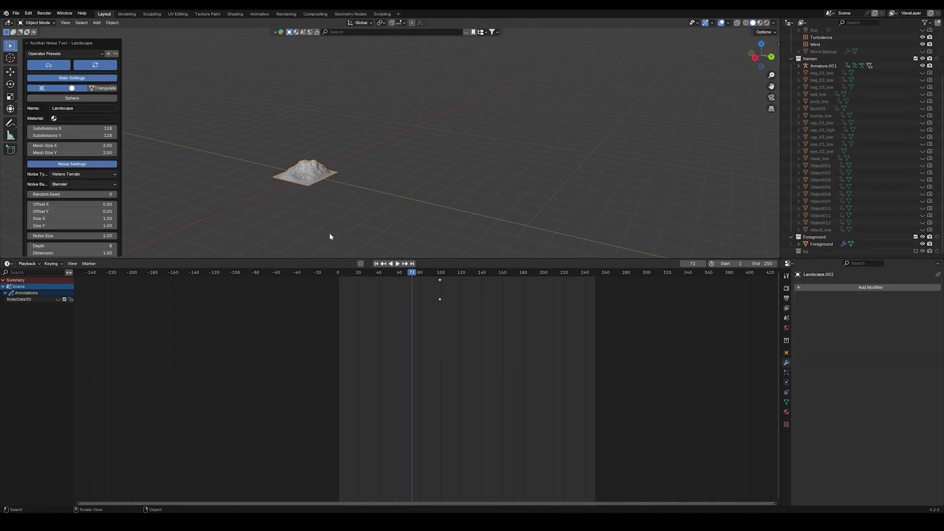
{"action": "key", "text": "s"}
{"action": "key", "text": "5"}
{"action": "key", "text": "Return"}
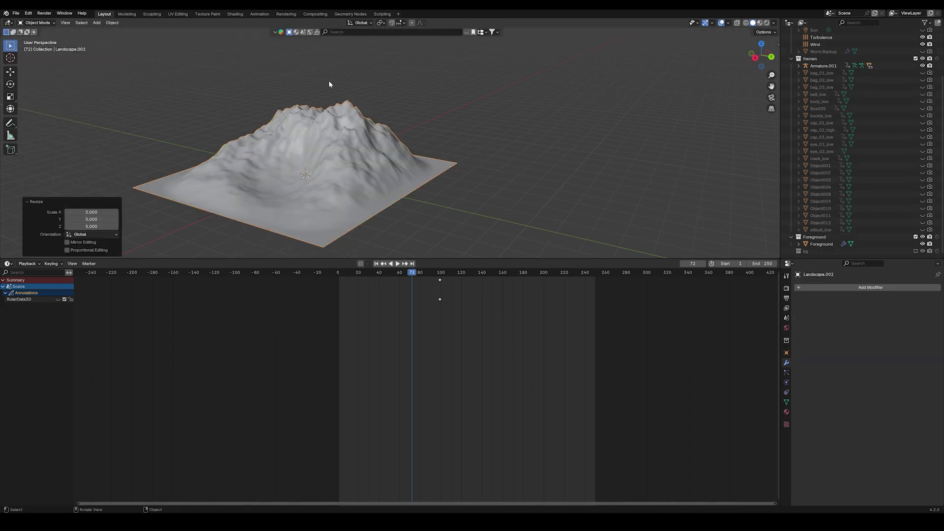
{"action": "key", "text": "s"}
{"action": "key", "text": "z"}
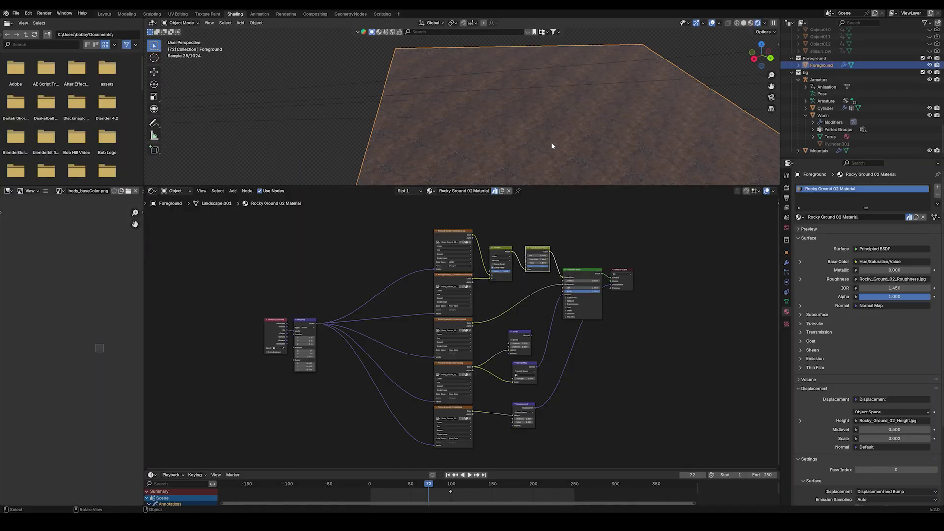
Step: Inspect the textured ground and select the lower Background shader in the World nodes
{"action": "mouse_move", "coordinate": [552, 143]}
{"action": "middle_mouse_down"}
{"action": "mouse_move", "coordinate": [548, 127]}
{"action": "mouse_move", "coordinate": [534, 143]}
{"action": "middle_mouse_up"}
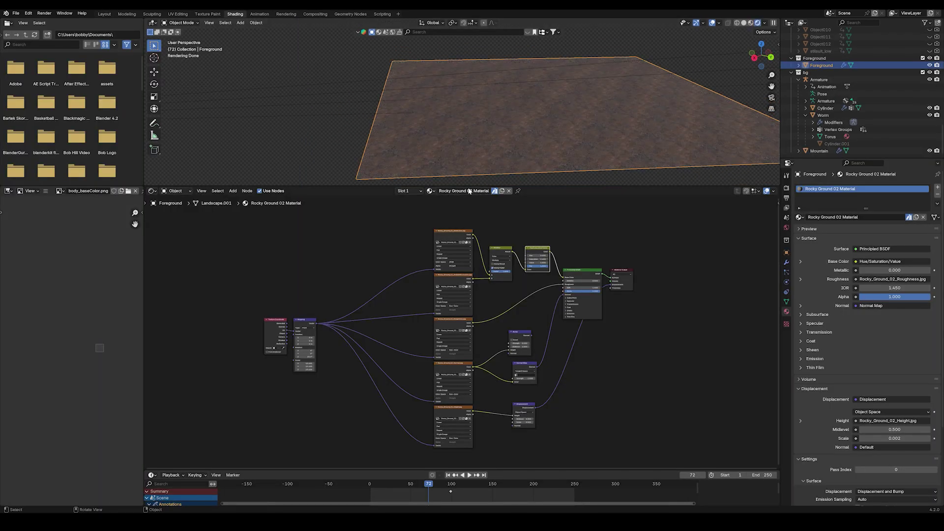
{"action": "scroll", "coordinate": [284, 350], "scroll_direction": "up", "scroll_amount": 4}
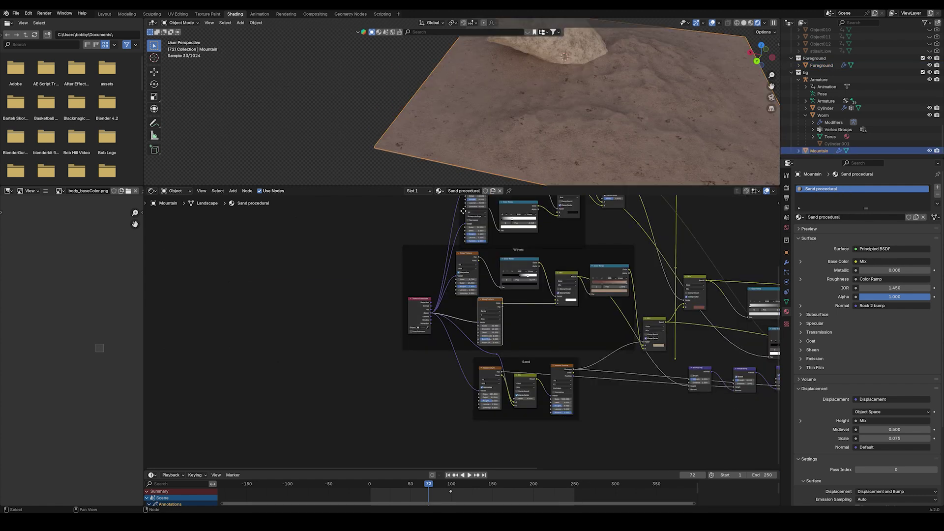
{"action": "scroll", "coordinate": [318, 289], "scroll_direction": "down", "scroll_amount": 5}
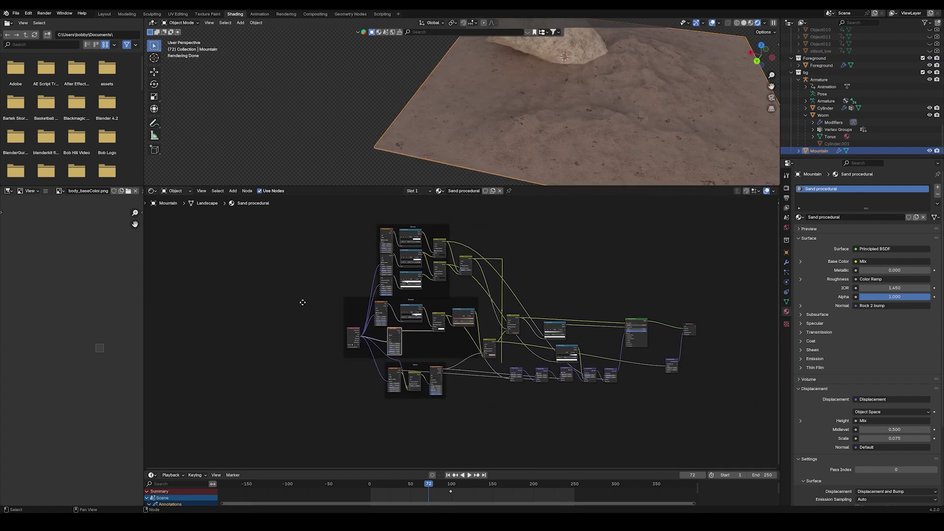
{"action": "scroll", "coordinate": [295, 315], "scroll_direction": "up", "scroll_amount": 3}
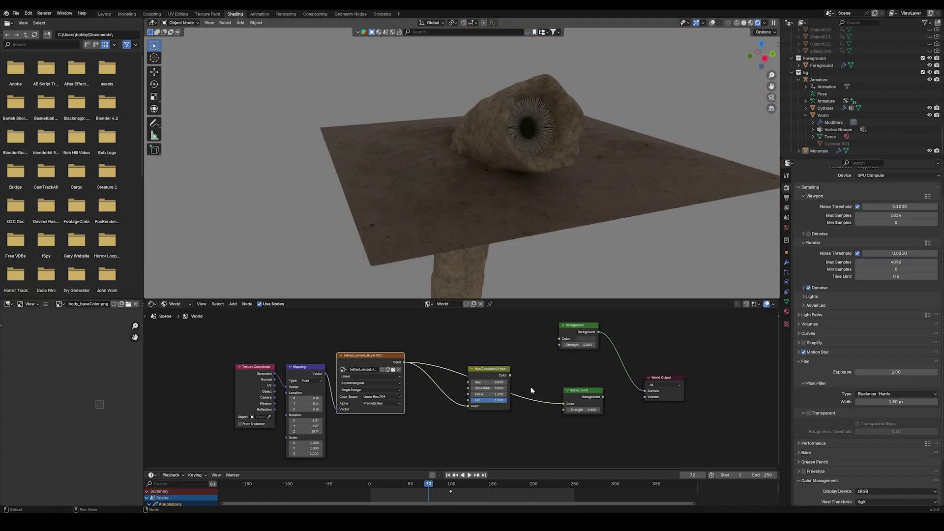
{"action": "left_click", "coordinate": [601, 399]}
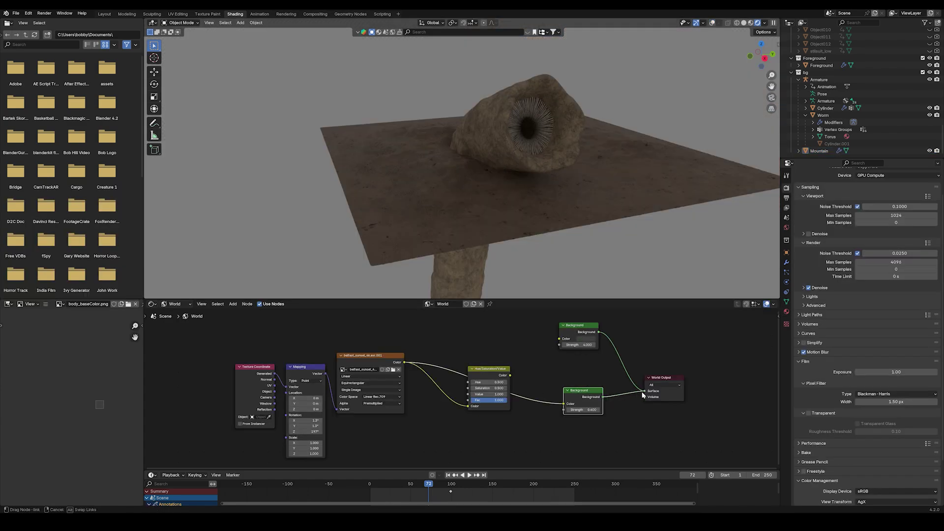
Step: Link the lower Background to World Output, feed it the Hue/Saturation HDRI, and view through the camera
{"action": "left_click_drag", "start_coordinate": [643, 394], "coordinate": [644, 391]}
{"action": "mouse_move", "coordinate": [523, 175]}
{"action": "middle_mouse_down"}
{"action": "mouse_move", "coordinate": [456, 163]}
{"action": "mouse_move", "coordinate": [323, 161]}
{"action": "mouse_move", "coordinate": [523, 173]}
{"action": "middle_mouse_up"}
{"action": "left_click", "coordinate": [474, 371]}
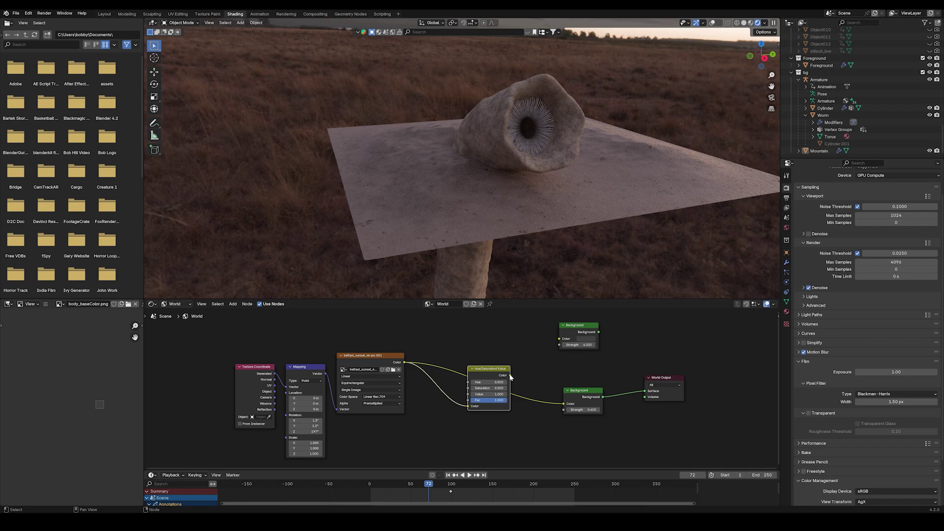
{"action": "left_click_drag", "start_coordinate": [561, 406], "coordinate": [563, 404]}
{"action": "middle_click_drag", "start_coordinate": [472, 167], "coordinate": [545, 172]}
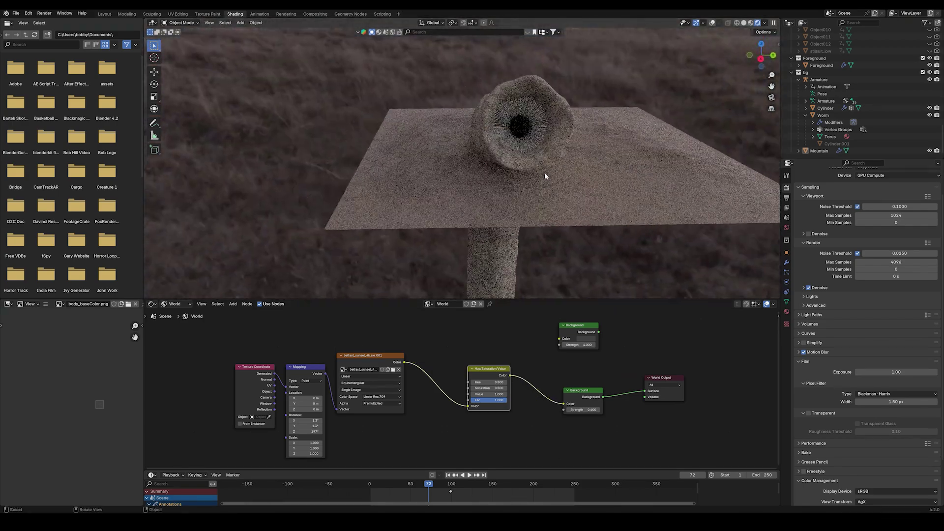
{"action": "key", "text": "KP_0"}
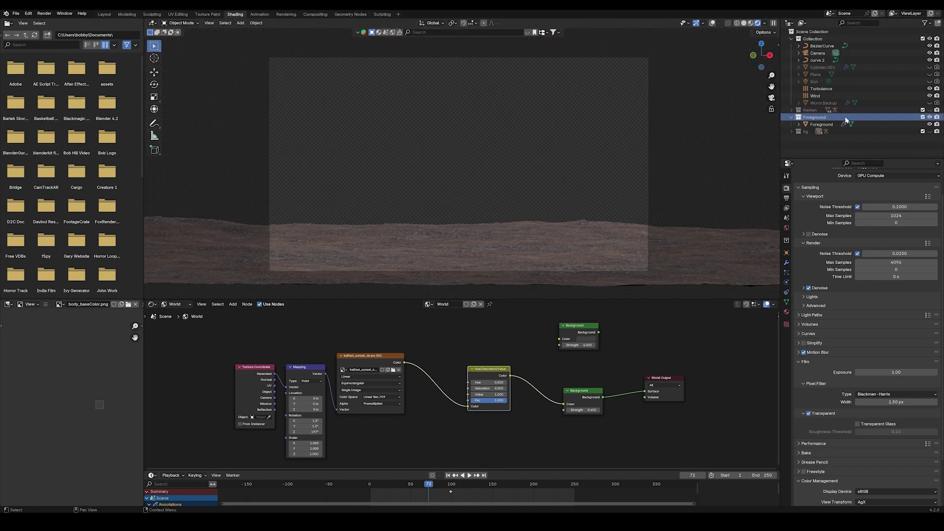
Step: Isolate the fremen and bg collections in turn, then turn off Film Transparent
{"action": "left_click", "coordinate": [879, 112]}
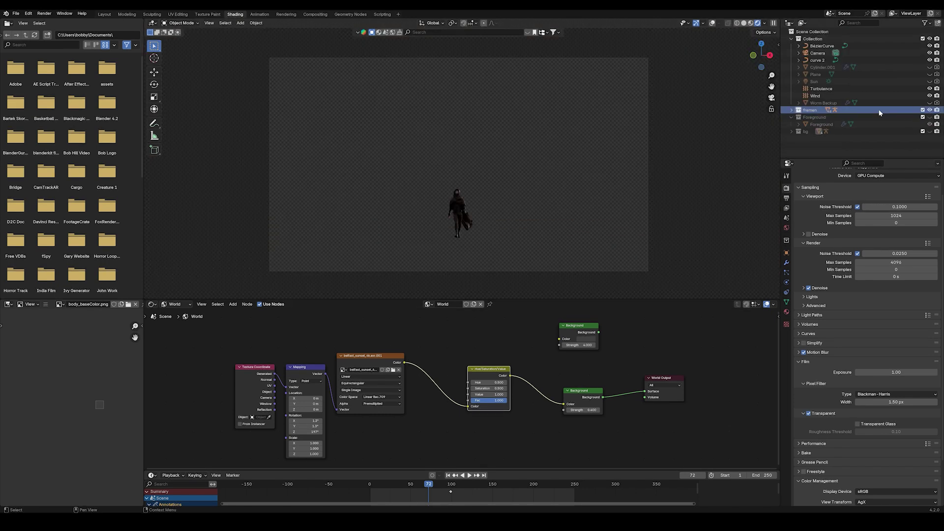
{"action": "left_click", "coordinate": [891, 132]}
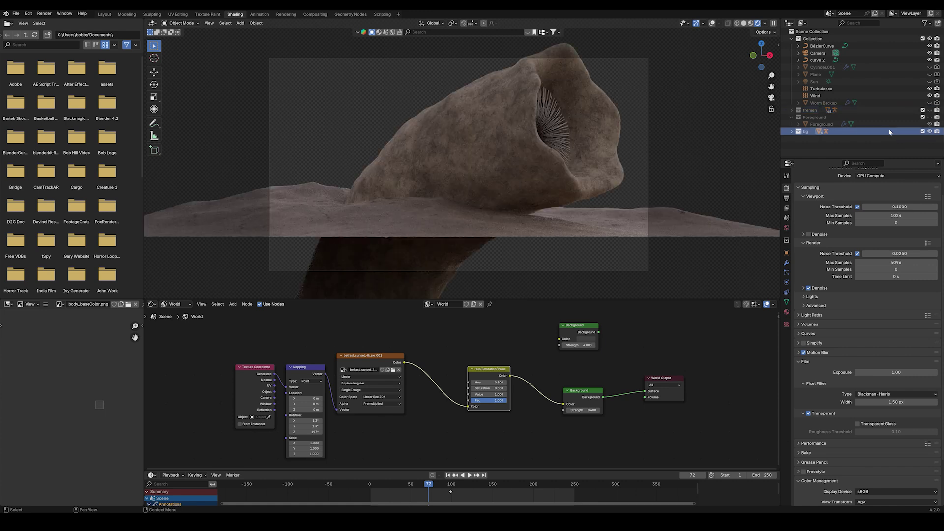
{"action": "left_click", "coordinate": [840, 413]}
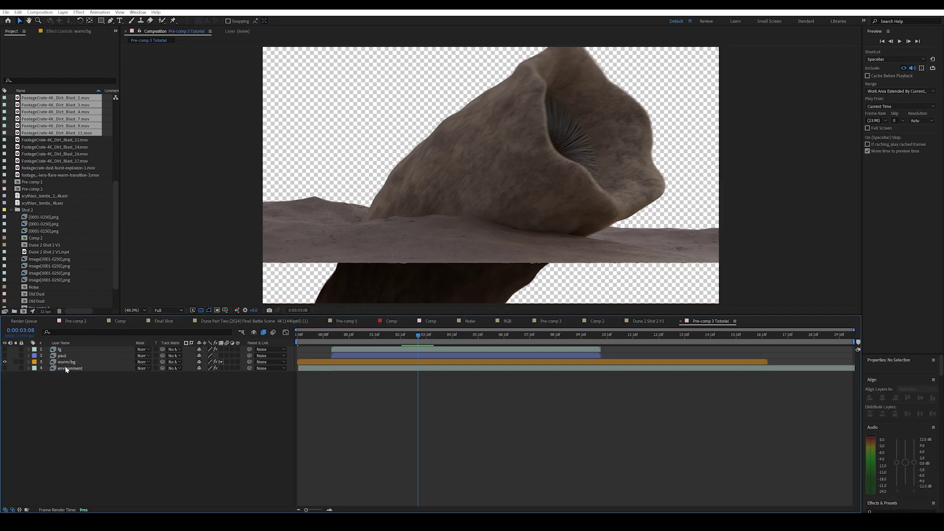
Step: Duplicate the worm/bg layer and add six Dirt Blast clips to the comp
{"action": "left_click", "coordinate": [68, 361]}
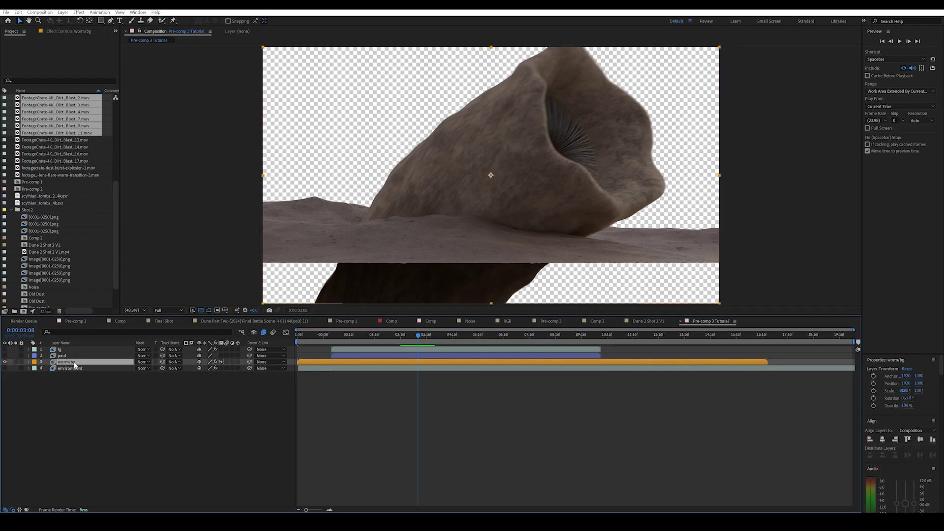
{"action": "key", "text": "ctrl+d"}
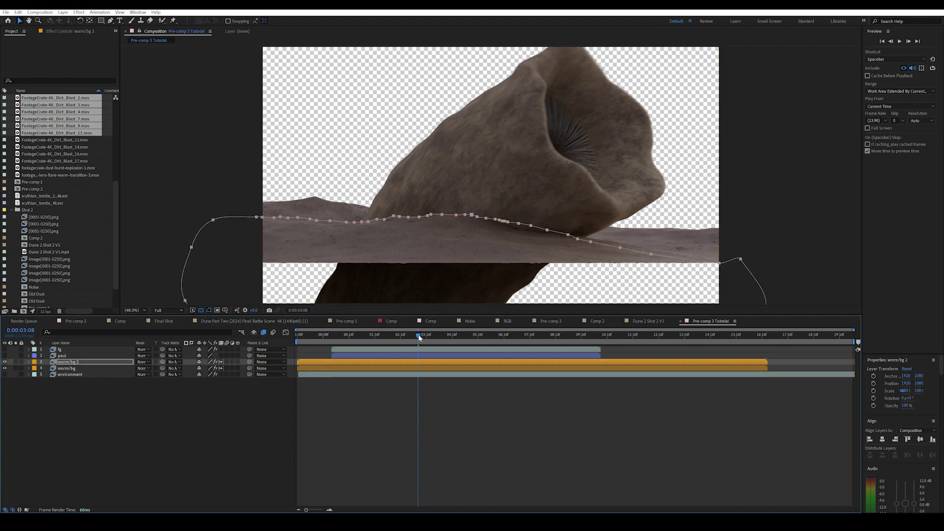
{"action": "left_click_drag", "start_coordinate": [418, 337], "coordinate": [437, 339]}
{"action": "key", "text": "ctrl+/"}
{"action": "left_click", "coordinate": [389, 338]}
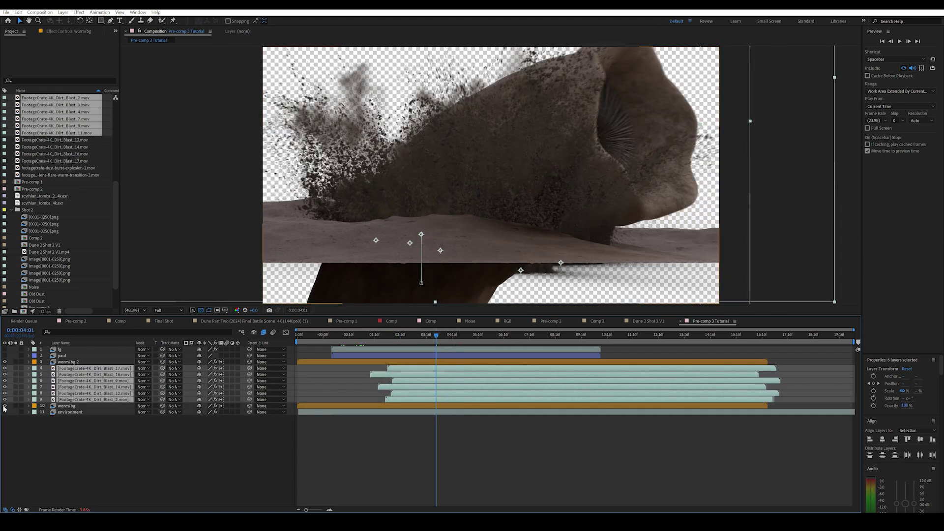
{"action": "left_click_drag", "start_coordinate": [436, 338], "coordinate": [370, 338]}
Step: Paste ten more Dirt Blast layers above worm/bg 2 and scrub through the dust explosion
{"action": "left_click", "coordinate": [385, 362]}
{"action": "key", "text": "ctrl+v"}
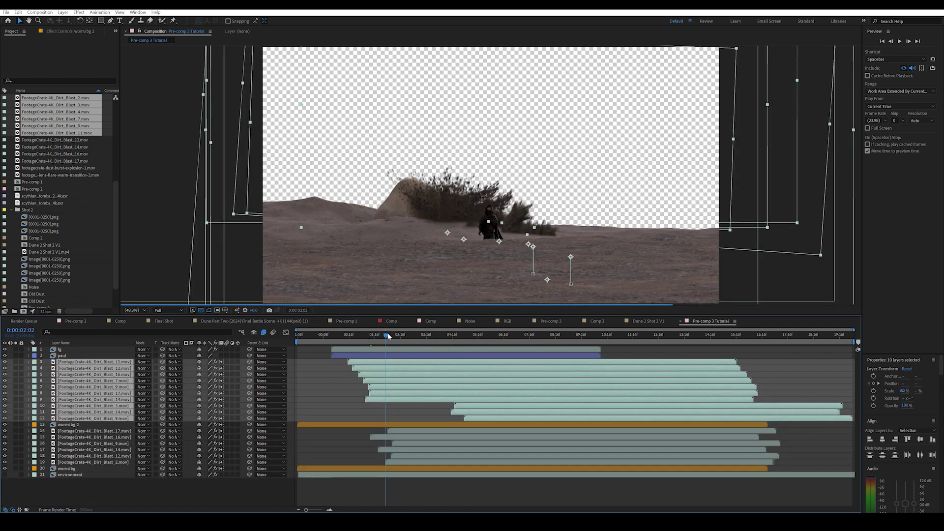
{"action": "left_click_drag", "start_coordinate": [388, 336], "coordinate": [408, 417]}
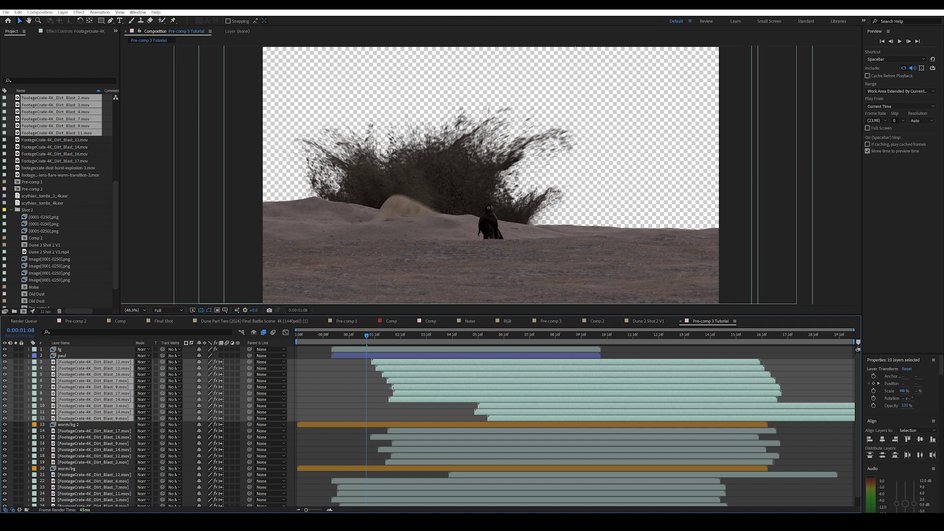
{"action": "scroll", "coordinate": [397, 373], "scroll_direction": "down", "scroll_amount": 1}
{"action": "key", "text": "ctrl+shift+a"}
{"action": "left_click_drag", "start_coordinate": [397, 335], "coordinate": [481, 398]}
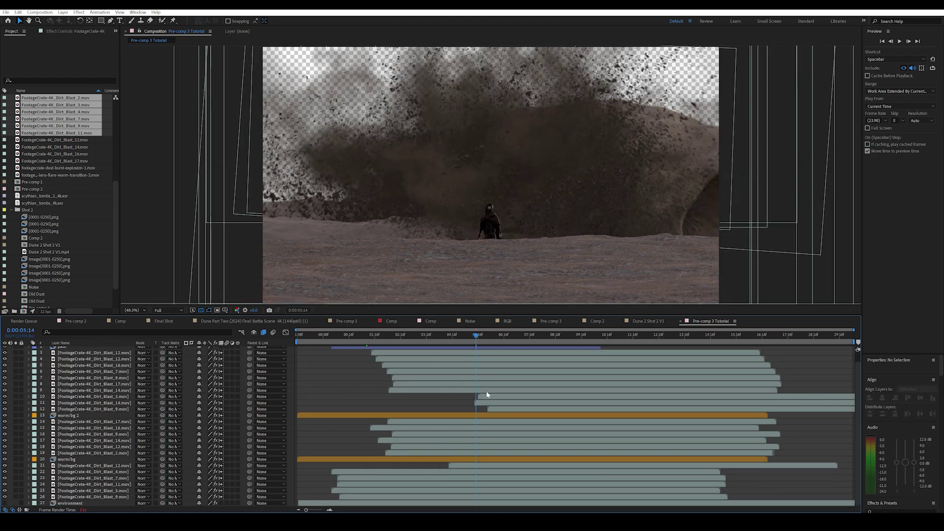
{"action": "right_click", "coordinate": [437, 389]}
Step: Confirm the dust layer's Time Stretch factor is 400%, then cancel without changes
{"action": "mouse_move", "coordinate": [492, 202]}
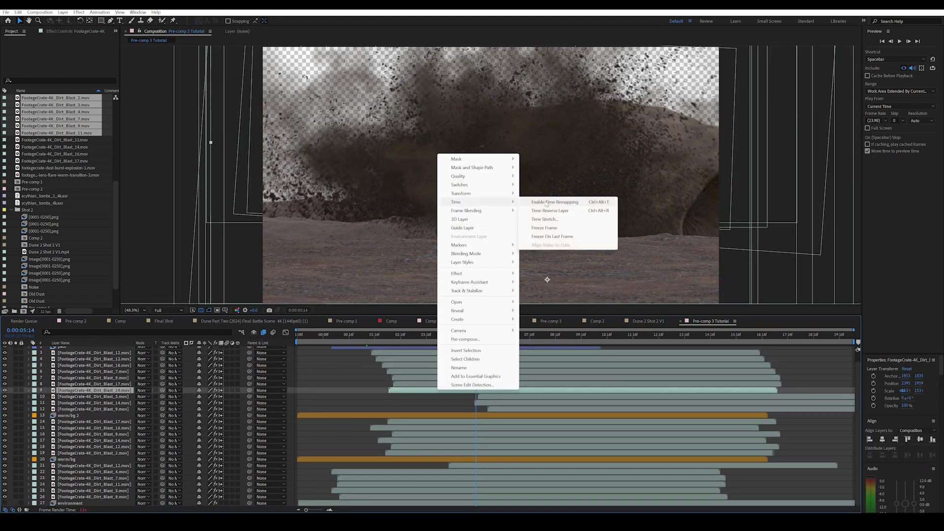
{"action": "left_click", "coordinate": [550, 220]}
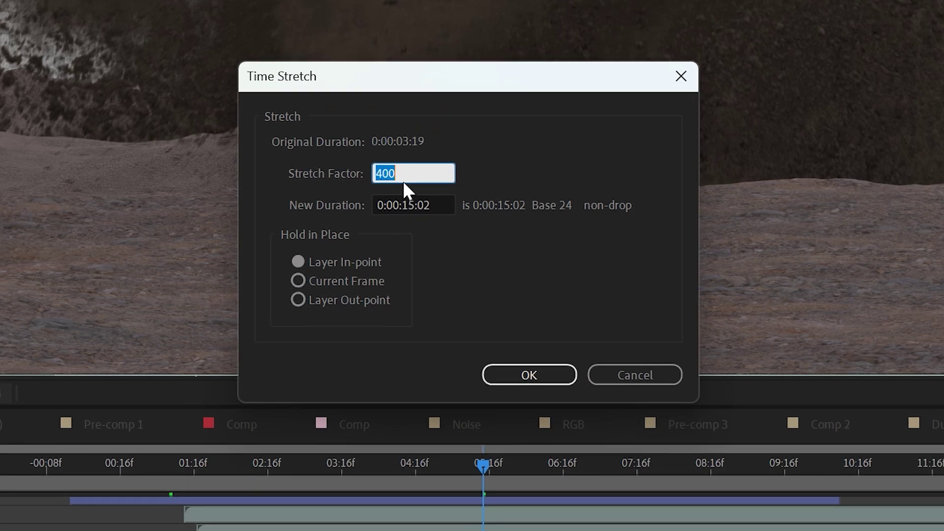
{"action": "left_click", "coordinate": [634, 375]}
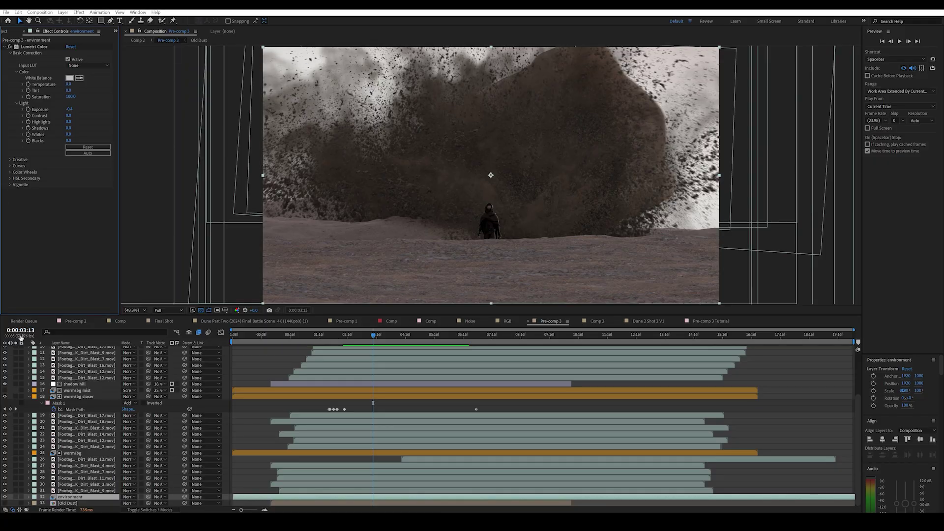
Step: Review the worm/bg closer, paul, fg and Blur layers' effect settings in Pre-comp 3
{"action": "left_click", "coordinate": [44, 173]}
{"action": "left_click", "coordinate": [86, 398]}
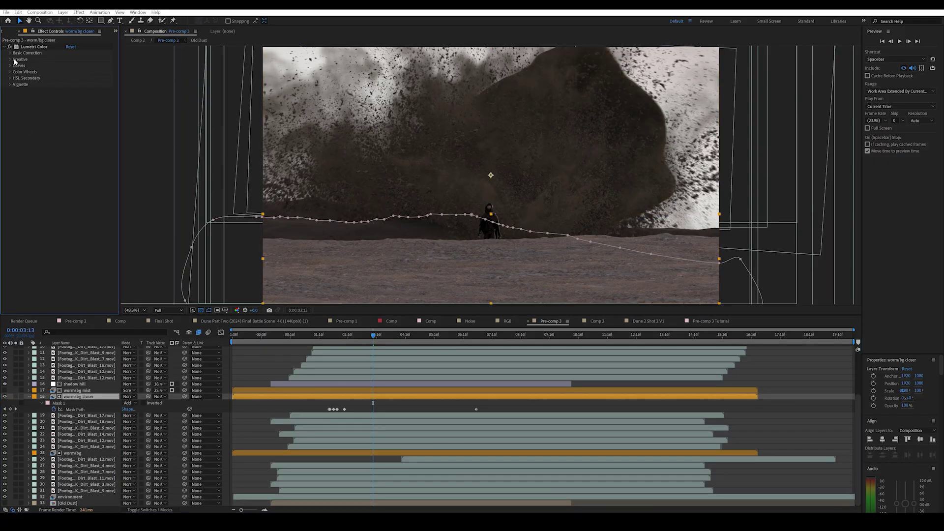
{"action": "scroll", "coordinate": [74, 388], "scroll_direction": "up", "scroll_amount": 3}
{"action": "left_click", "coordinate": [70, 375]}
{"action": "left_click", "coordinate": [68, 362]}
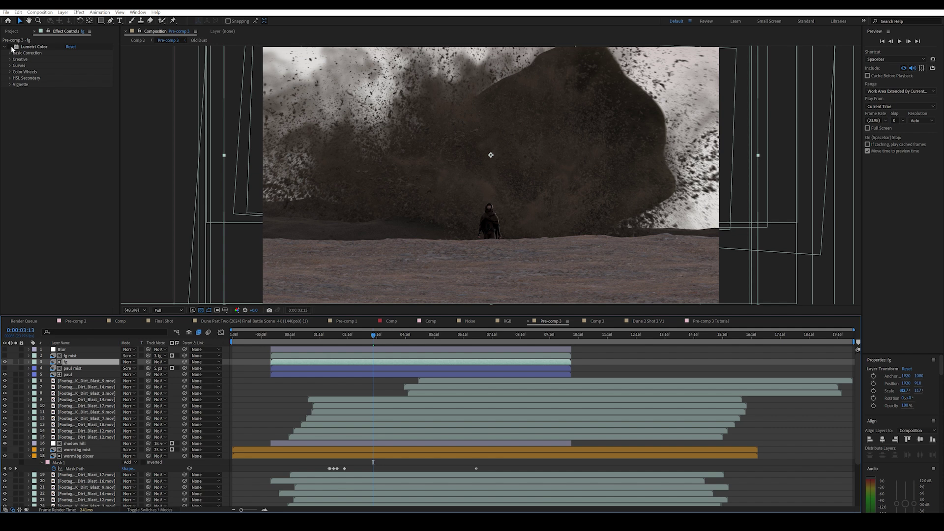
{"action": "left_click", "coordinate": [73, 349]}
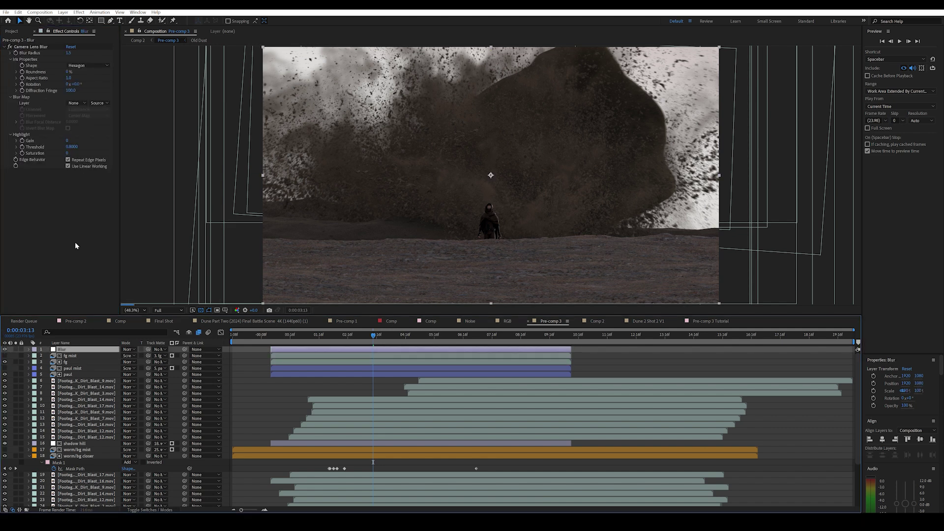
{"action": "scroll", "coordinate": [491, 207], "scroll_direction": "up", "scroll_amount": 7}
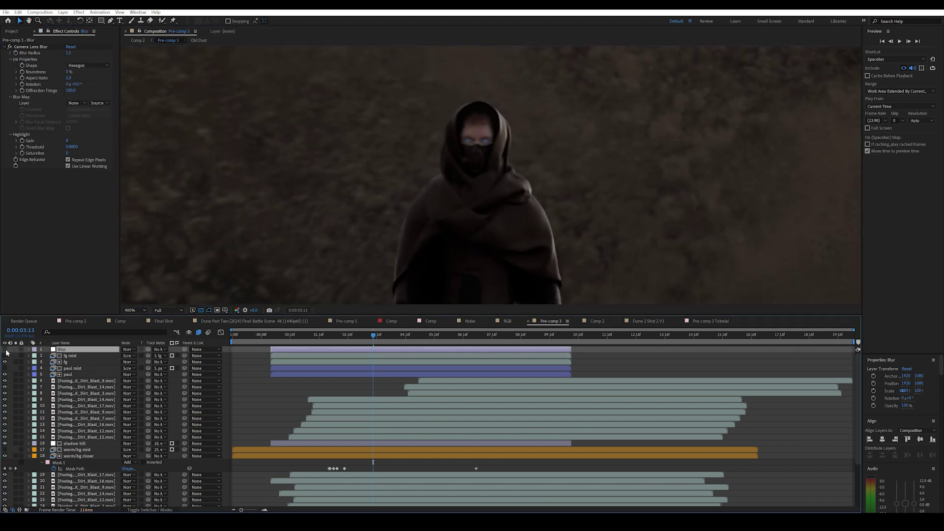
{"action": "scroll", "coordinate": [458, 178], "scroll_direction": "down", "scroll_amount": 7}
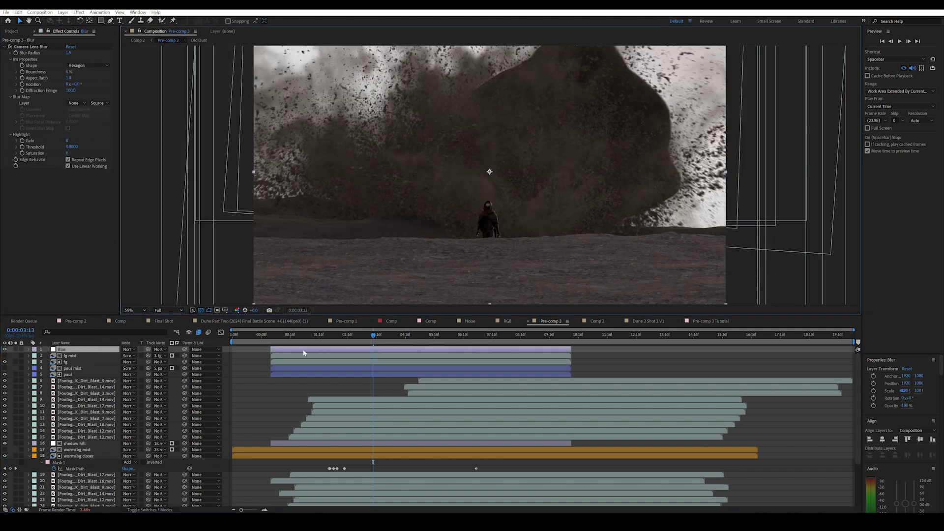
{"action": "scroll", "coordinate": [72, 487], "scroll_direction": "down", "scroll_amount": 4}
Step: Select all 32 layers and choose Pre-compose for them
{"action": "left_click", "coordinate": [71, 497], "text": "shift"}
{"action": "right_click", "coordinate": [71, 498]}
{"action": "left_click", "coordinate": [98, 427]}
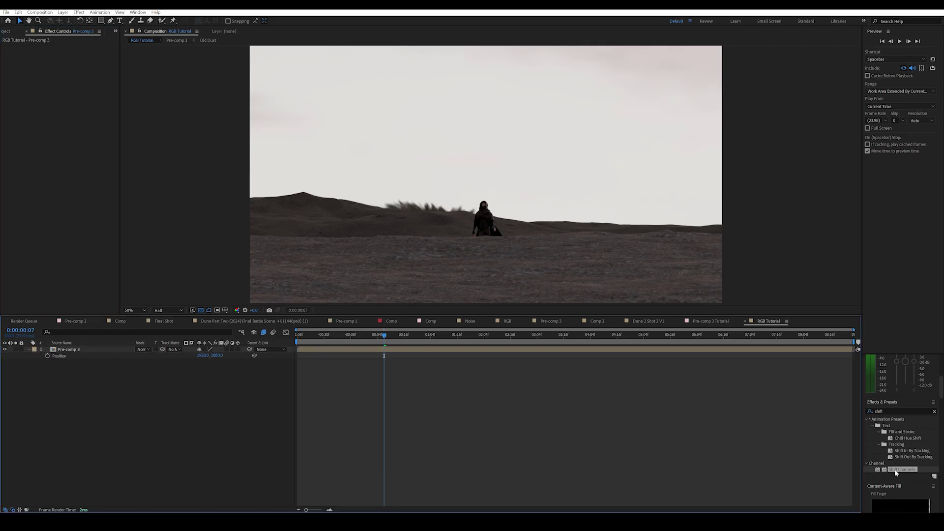
Step: Apply Shift Channels to the Pre-comp 3 layer and duplicate it into three copies
{"action": "left_click_drag", "start_coordinate": [900, 472], "coordinate": [430, 352]}
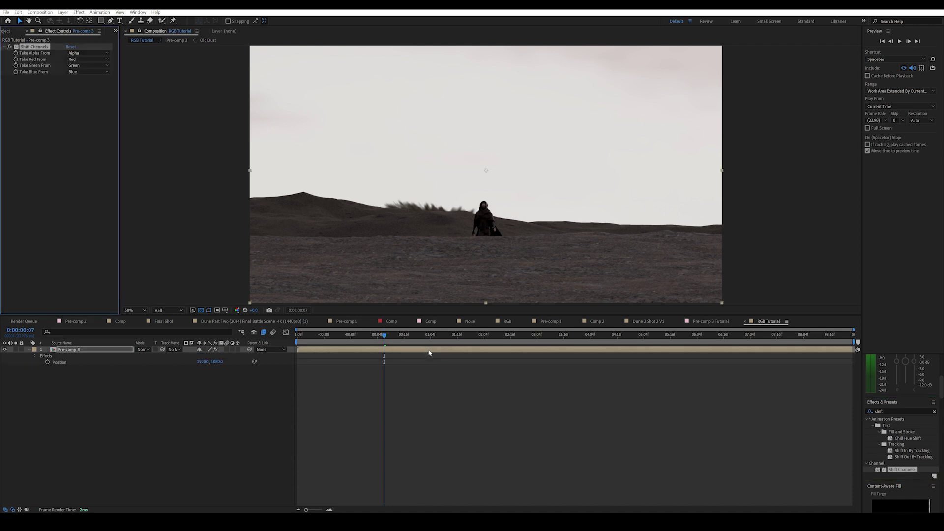
{"action": "key", "text": "ctrl+d"}
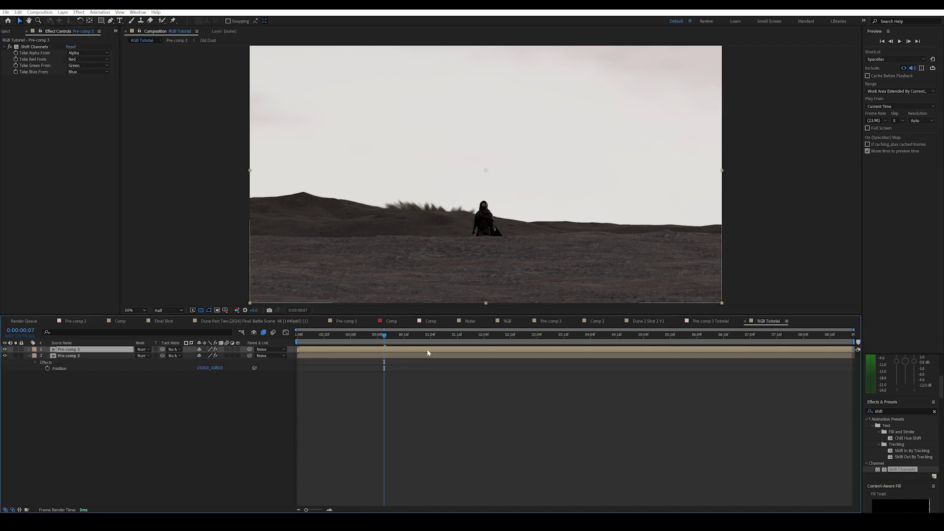
{"action": "key", "text": "ctrl+d"}
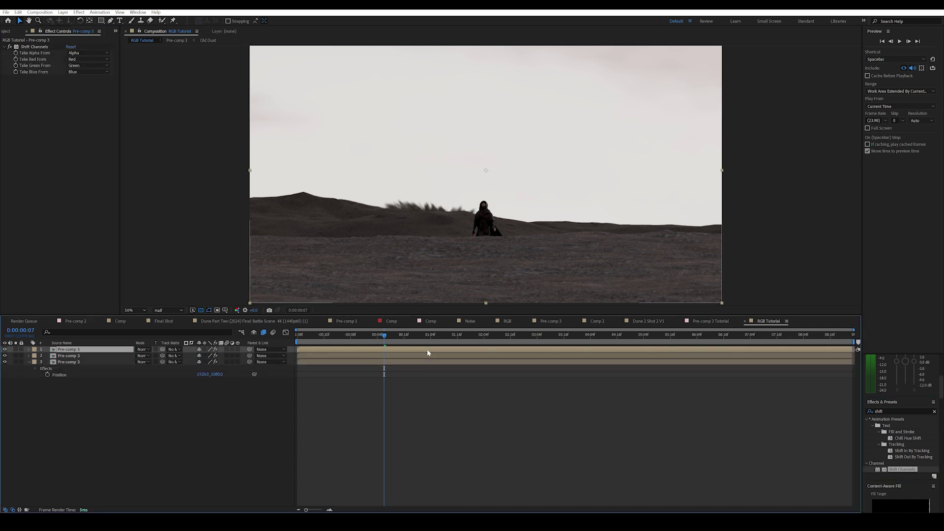
Step: Isolate red on the top copy, green on the second and blue on the third
{"action": "left_click", "coordinate": [85, 67]}
{"action": "left_click", "coordinate": [101, 152]}
{"action": "left_click", "coordinate": [86, 72]}
{"action": "left_click", "coordinate": [101, 158]}
{"action": "key", "text": "ctrl+Down"}
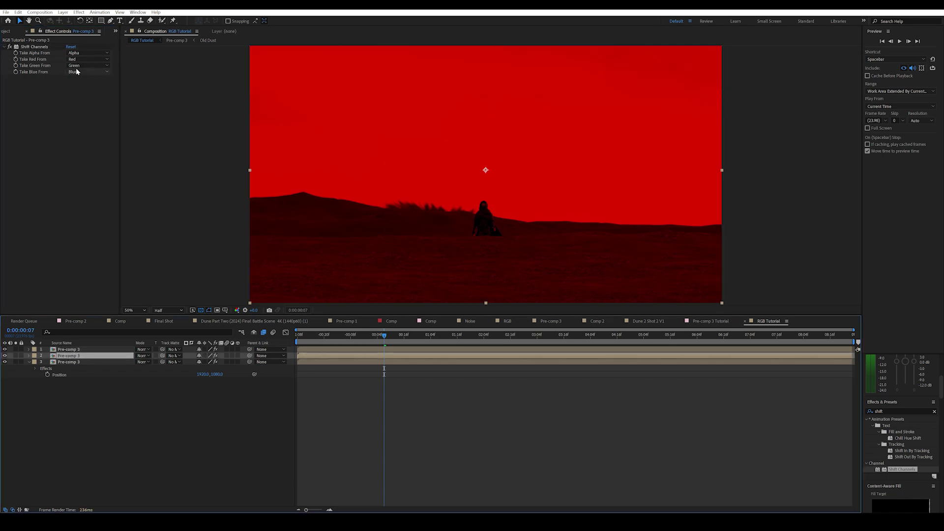
{"action": "left_click", "coordinate": [84, 59]}
{"action": "left_click", "coordinate": [86, 145]}
{"action": "left_click", "coordinate": [85, 71]}
{"action": "left_click", "coordinate": [86, 157]}
{"action": "key", "text": "ctrl+Down"}
{"action": "left_click", "coordinate": [85, 59]}
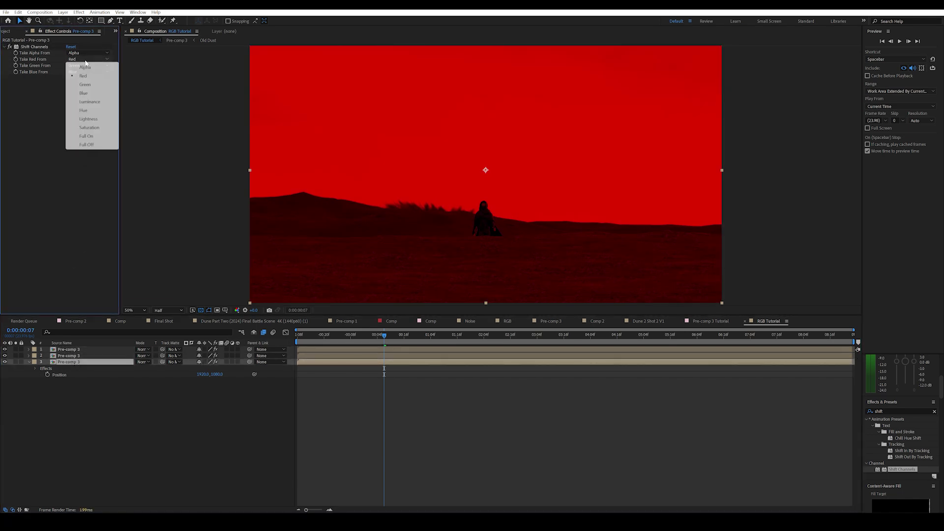
{"action": "left_click", "coordinate": [86, 144]}
Step: Set all three channel copies to Screen blending mode
{"action": "left_click", "coordinate": [142, 349]}
{"action": "left_click", "coordinate": [177, 112]}
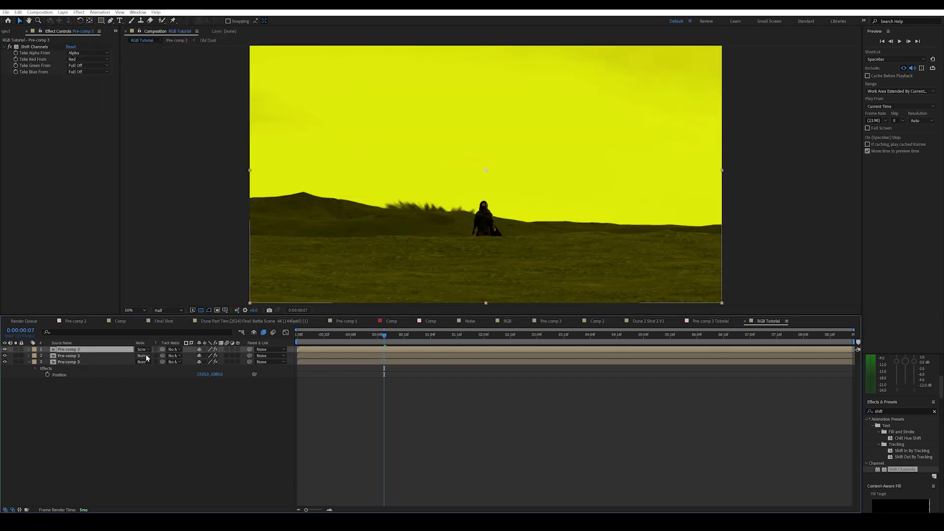
{"action": "left_click", "coordinate": [143, 355]}
{"action": "left_click", "coordinate": [157, 115]}
{"action": "left_click", "coordinate": [142, 362]}
{"action": "left_click", "coordinate": [158, 117]}
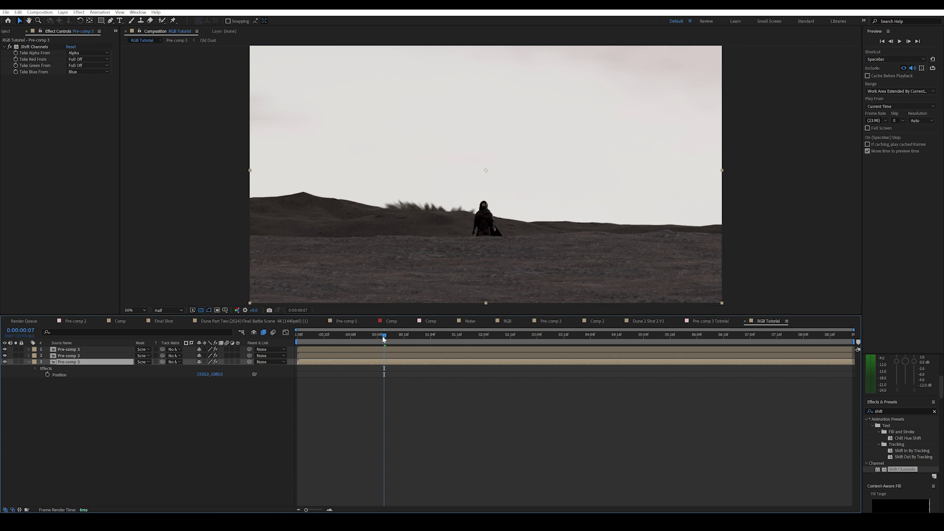
Step: Colour the copies' labels red, green and blue respectively
{"action": "left_click", "coordinate": [34, 349]}
{"action": "left_click", "coordinate": [64, 369]}
{"action": "left_click", "coordinate": [34, 356]}
{"action": "left_click", "coordinate": [64, 289]}
{"action": "left_click", "coordinate": [34, 362]}
{"action": "left_click", "coordinate": [64, 282]}
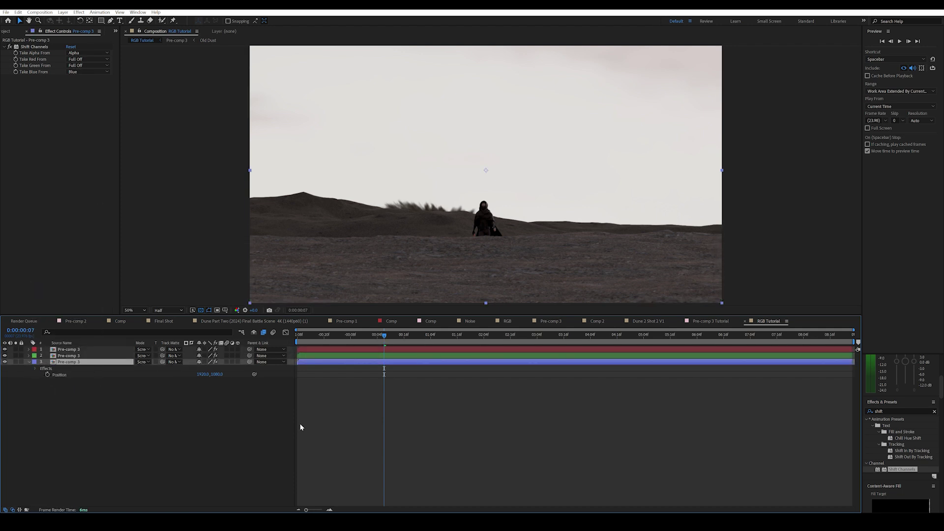
Step: Scale all three channel copies to 101
{"action": "left_click", "coordinate": [90, 349]}
{"action": "left_click", "coordinate": [90, 363], "text": "shift"}
{"action": "key", "text": "s"}
{"action": "left_click", "coordinate": [209, 355]}
{"action": "type", "text": "10"}
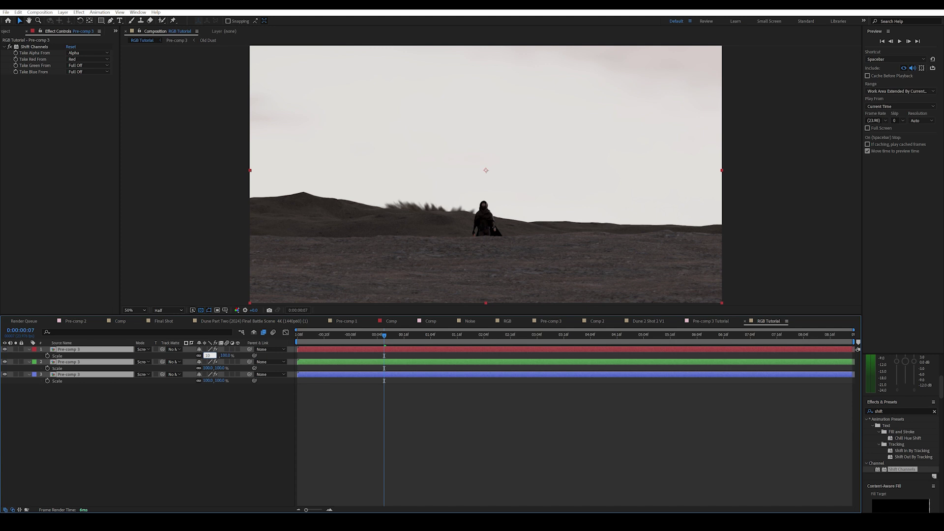
{"action": "type", "text": "1"}
{"action": "key", "text": "Return"}
Step: Check the red and blue copies in a full-frame view, then select all three copies
{"action": "left_click", "coordinate": [68, 350]}
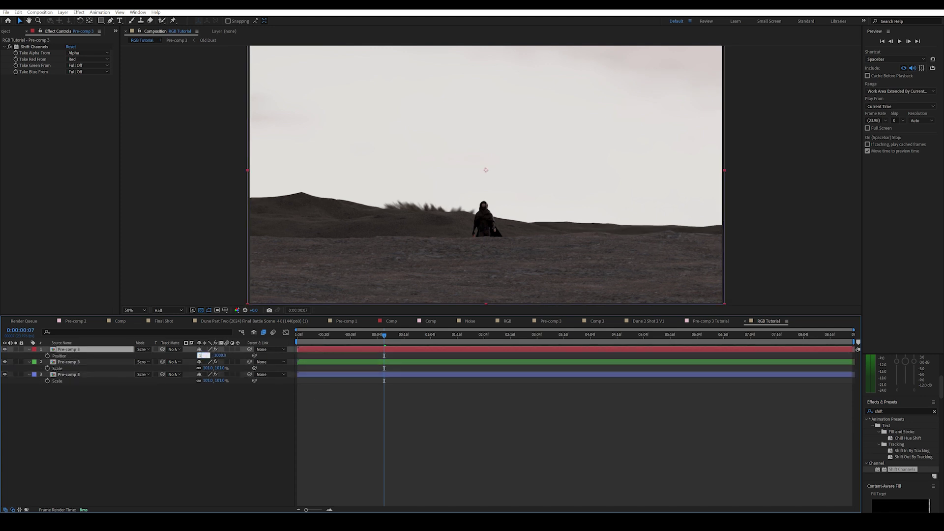
{"action": "left_click", "coordinate": [114, 376]}
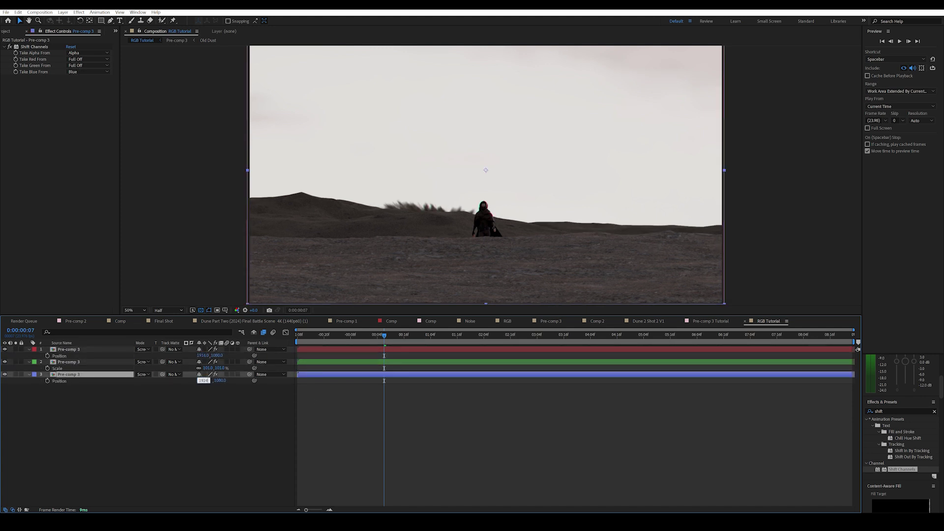
{"action": "left_click", "coordinate": [201, 385]}
{"action": "scroll", "coordinate": [491, 216], "scroll_direction": "up", "scroll_amount": 4}
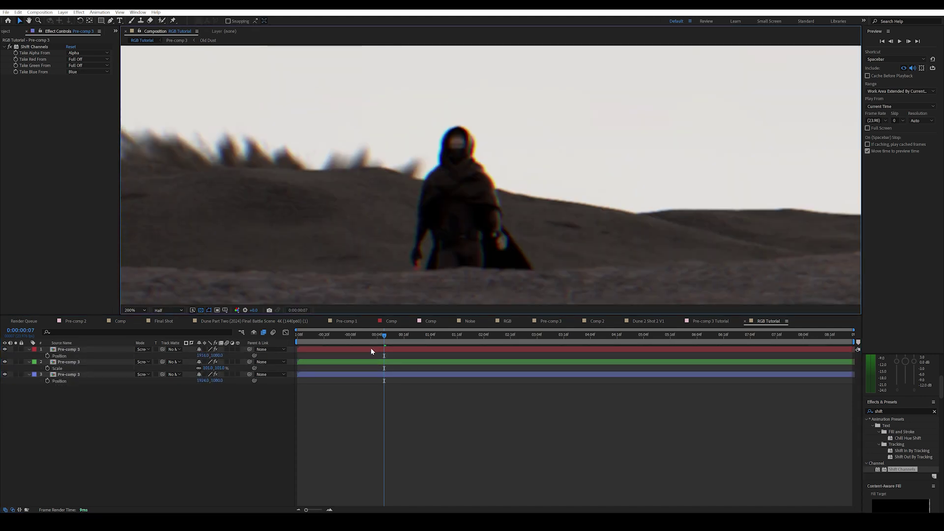
{"action": "key", "text": "shift+slash"}
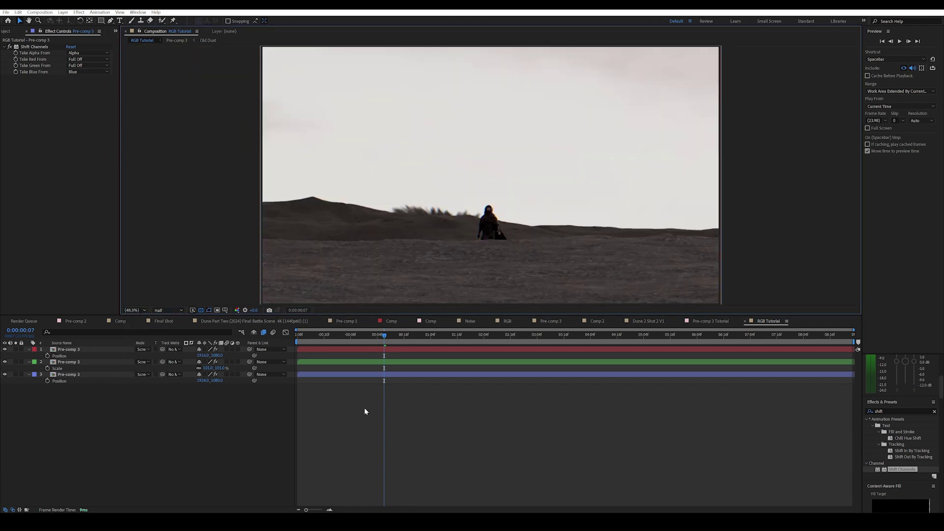
{"action": "key", "text": "ctrl+a"}
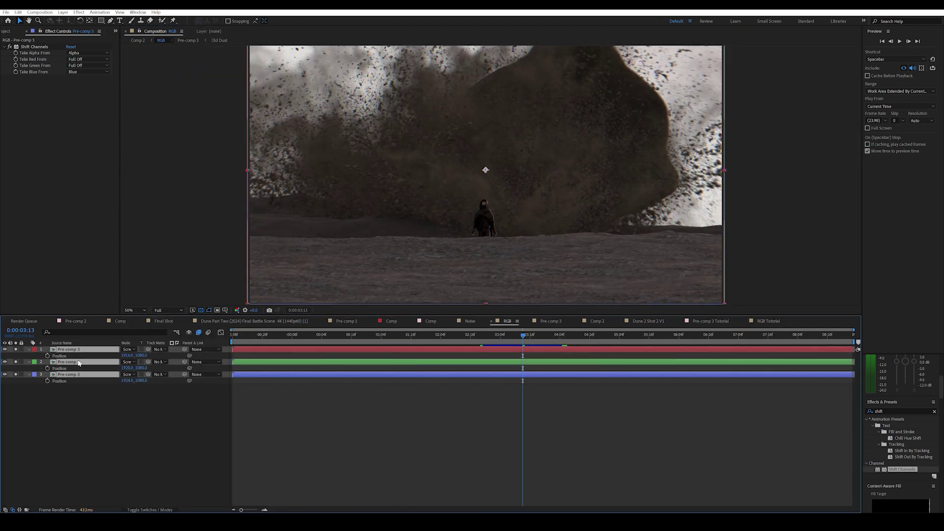
{"action": "right_click", "coordinate": [78, 375]}
Step: Nest the three channel copies into the RGB pre-comp, then add a black solid with Fractal Noise
{"action": "left_click", "coordinate": [140, 307]}
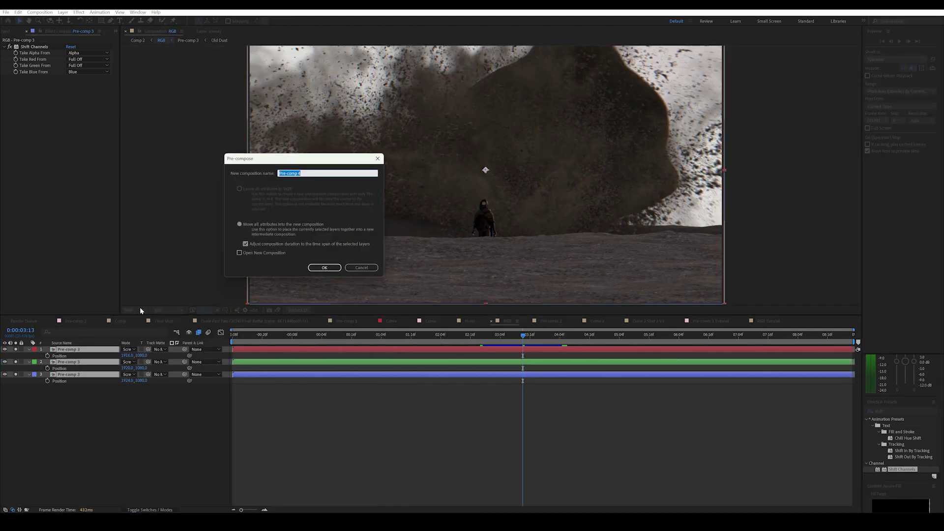
{"action": "left_click", "coordinate": [324, 267]}
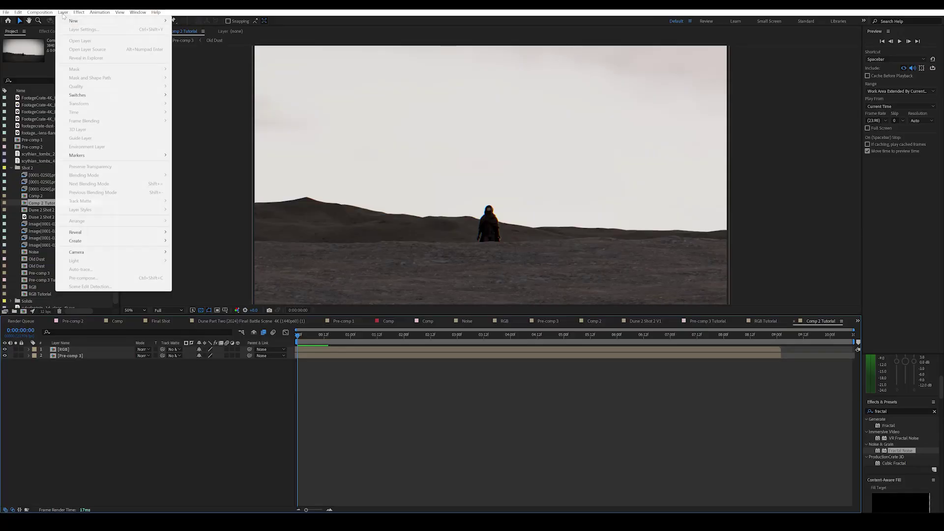
{"action": "mouse_move", "coordinate": [98, 19]}
{"action": "left_click", "coordinate": [206, 28]}
{"action": "left_click", "coordinate": [388, 245]}
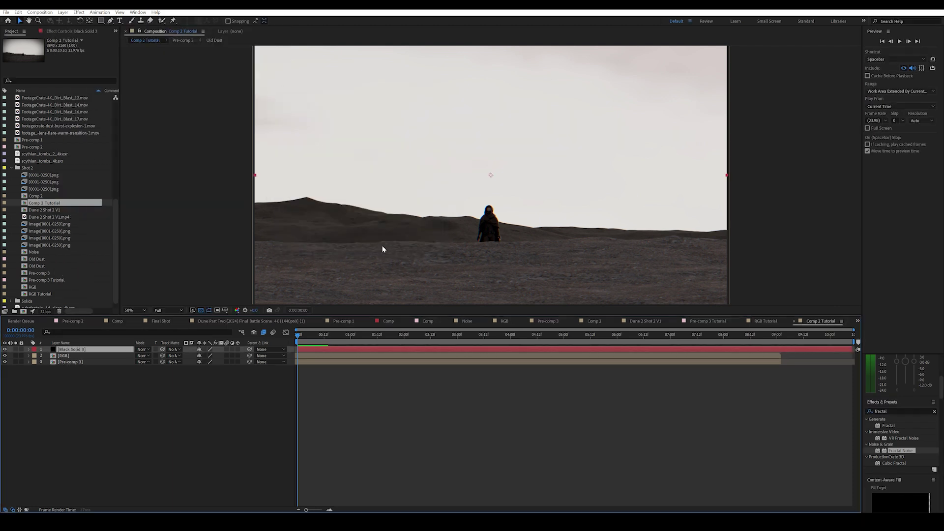
{"action": "left_click_drag", "start_coordinate": [903, 454], "coordinate": [611, 351]}
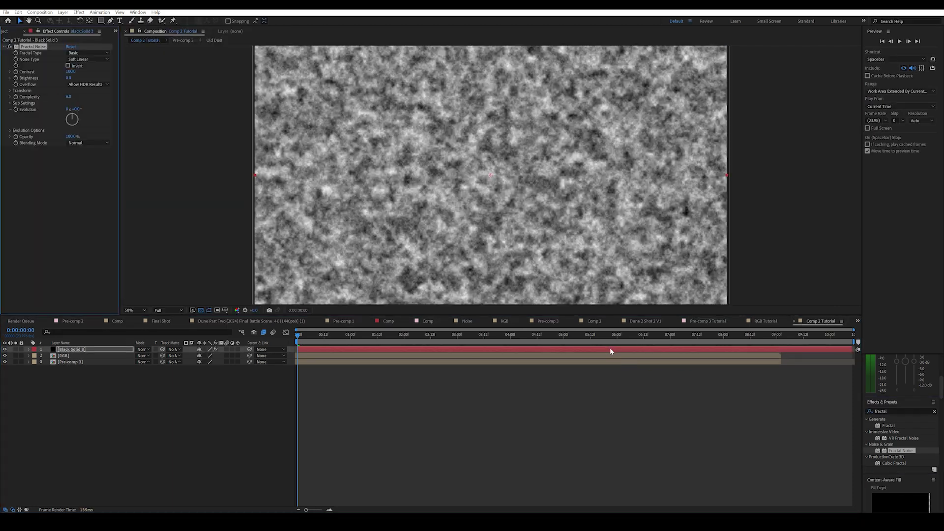
Step: Set Fractal Noise to Dynamic Progressive, Spline noise, with a time* Evolution expression, and preview
{"action": "left_click", "coordinate": [100, 54]}
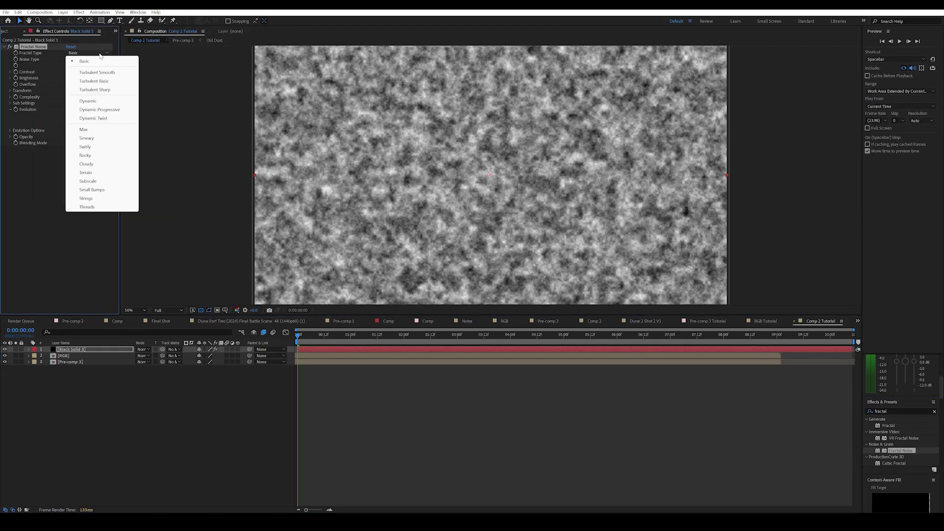
{"action": "left_click", "coordinate": [112, 109]}
{"action": "left_click", "coordinate": [99, 60]}
{"action": "left_click", "coordinate": [86, 93]}
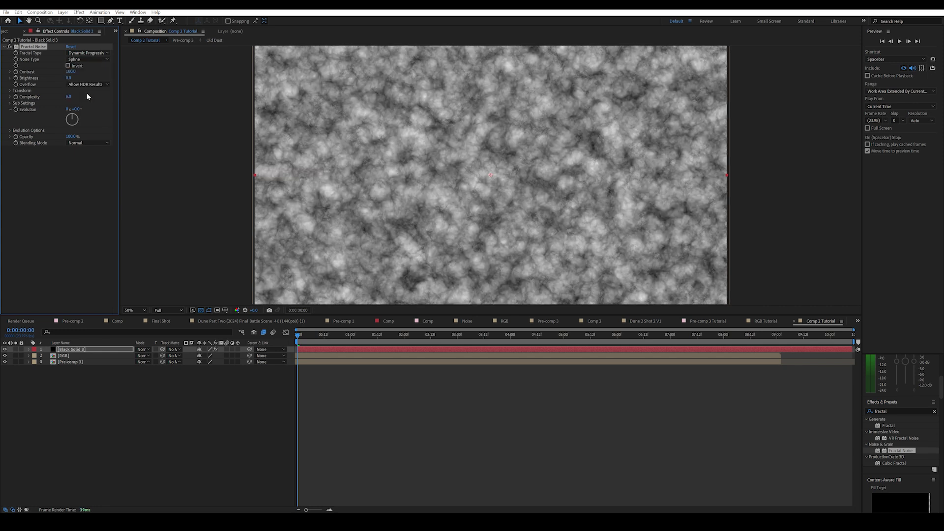
{"action": "left_click", "coordinate": [16, 110], "text": "alt"}
{"action": "type", "text": "time"}
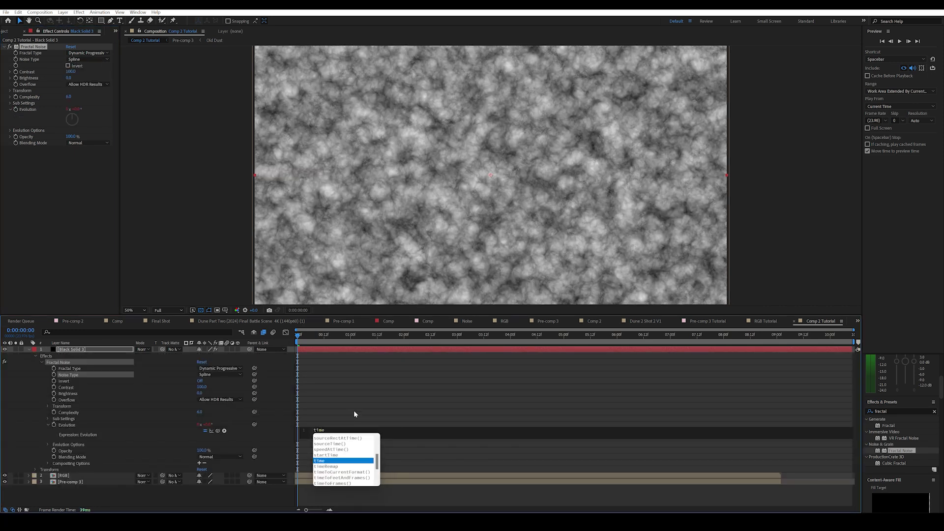
{"action": "type", "text": "*"}
{"action": "left_click", "coordinate": [354, 413]}
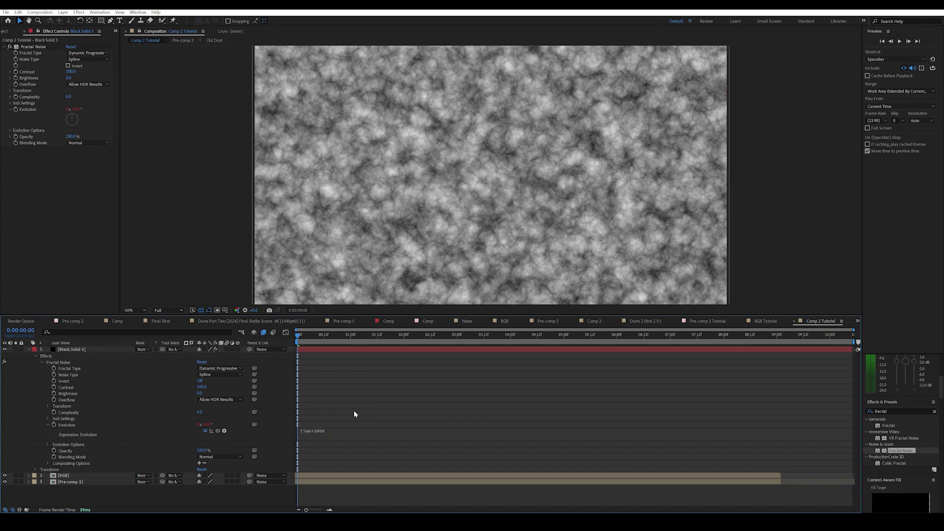
{"action": "key", "text": "space"}
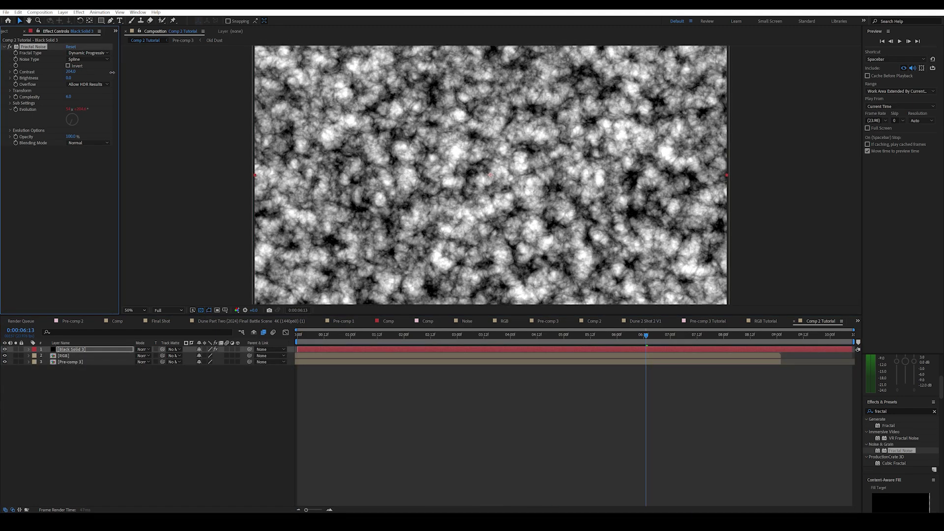
Step: Duplicate the noise layer twice, raise one copy's Fractal Noise scale to 231, and select all three
{"action": "key", "text": "ctrl+d"}
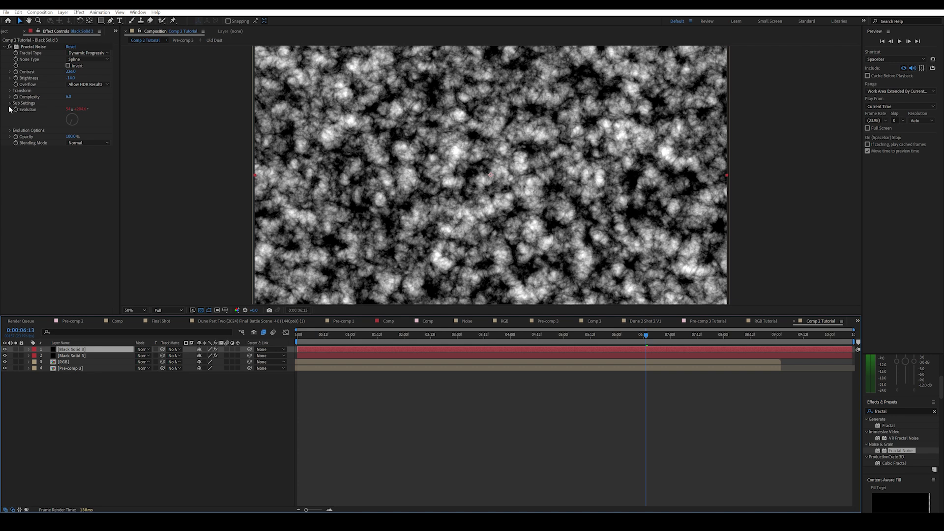
{"action": "left_click", "coordinate": [10, 91]}
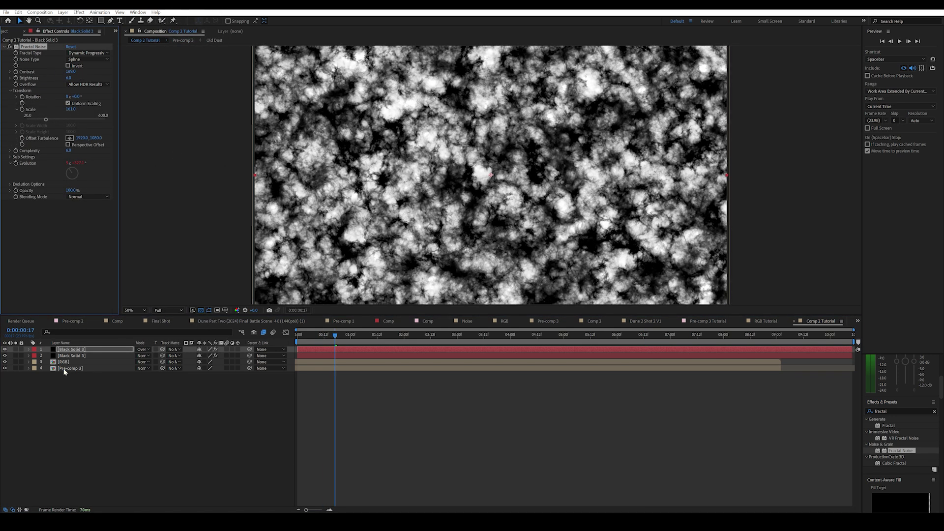
{"action": "key", "text": "ctrl+d"}
{"action": "left_click_drag", "start_coordinate": [70, 109], "coordinate": [98, 108]}
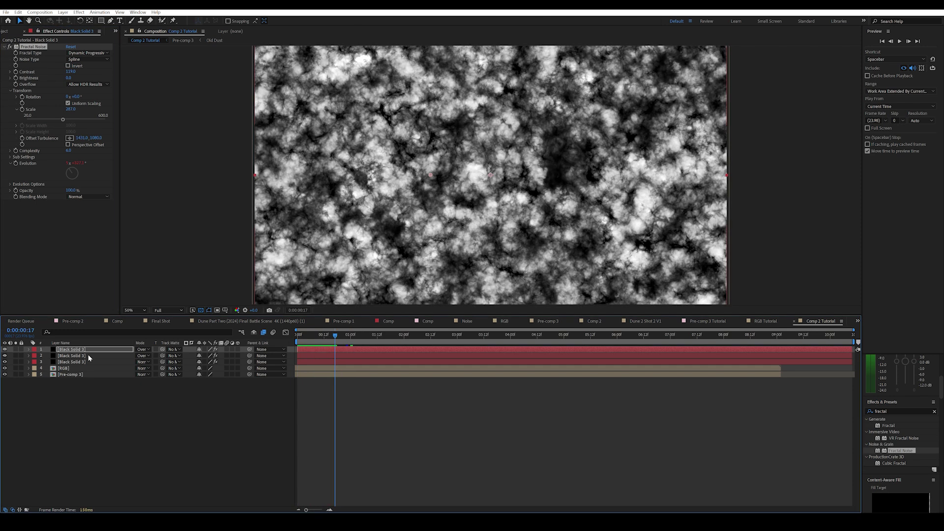
{"action": "left_click", "coordinate": [89, 361], "text": "shift"}
{"action": "right_click", "coordinate": [89, 362]}
Step: Pre-compose the three noise layers into a Noise composition and fit the comp in view
{"action": "left_click", "coordinate": [103, 319]}
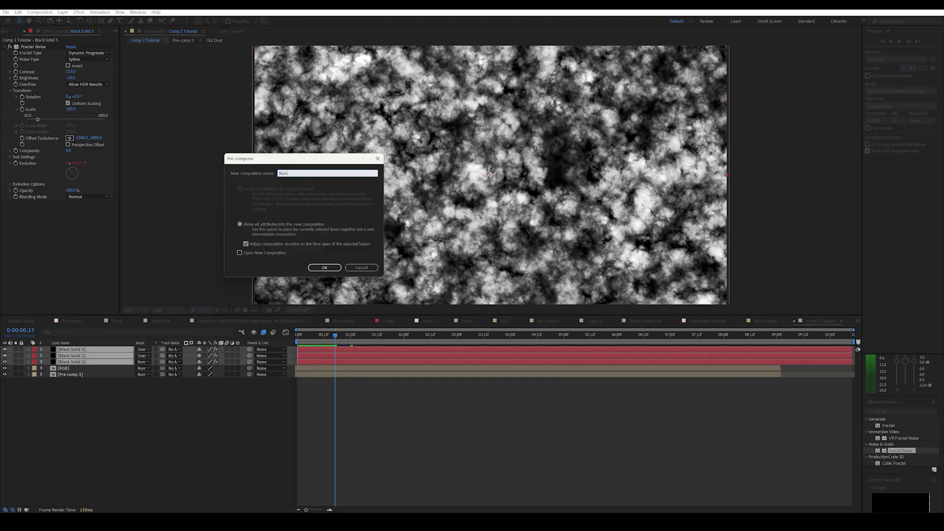
{"action": "left_click", "coordinate": [322, 268]}
{"action": "left_click", "coordinate": [384, 394]}
{"action": "key", "text": "shift+slash"}
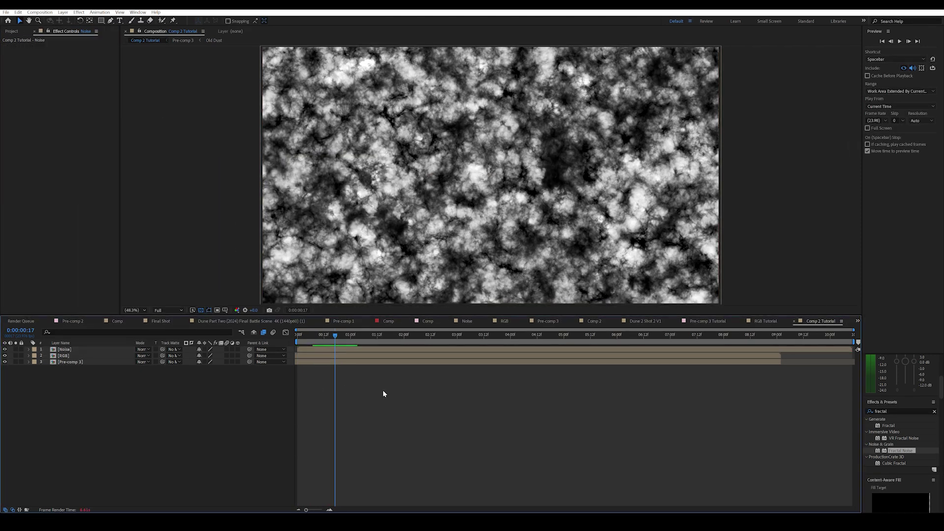
Step: Set the RGB layer's track matte to Noise and inspect the figure zoomed in
{"action": "left_click", "coordinate": [63, 356]}
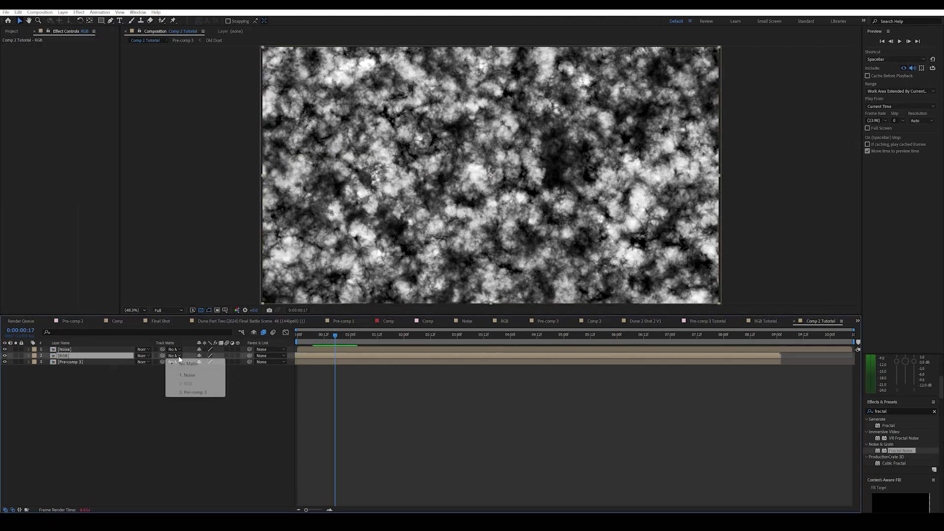
{"action": "left_click", "coordinate": [189, 375]}
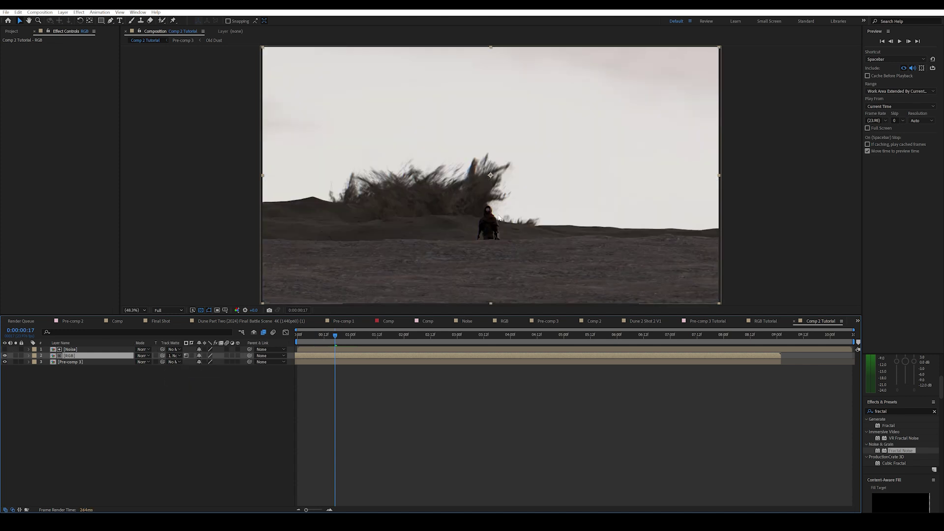
{"action": "scroll", "coordinate": [493, 225], "scroll_direction": "up", "scroll_amount": 4}
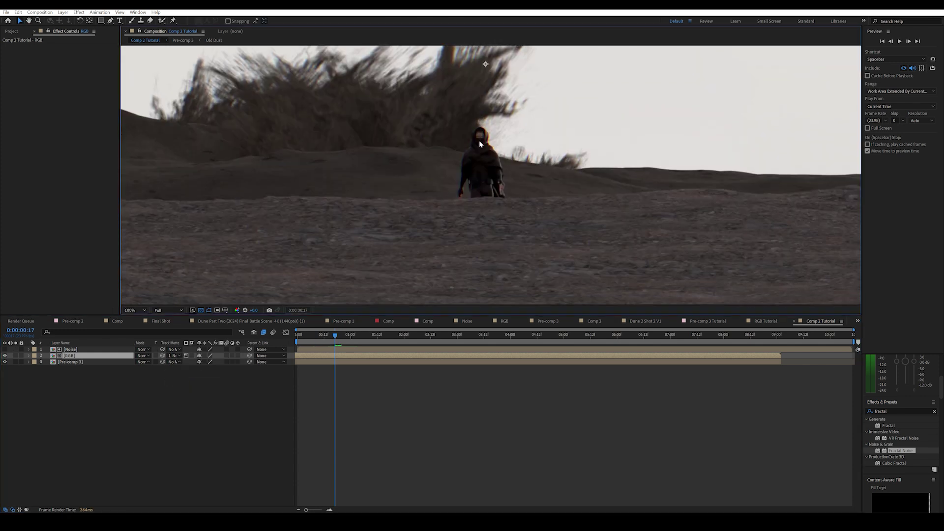
{"action": "left_click_drag", "start_coordinate": [480, 143], "coordinate": [502, 205]}
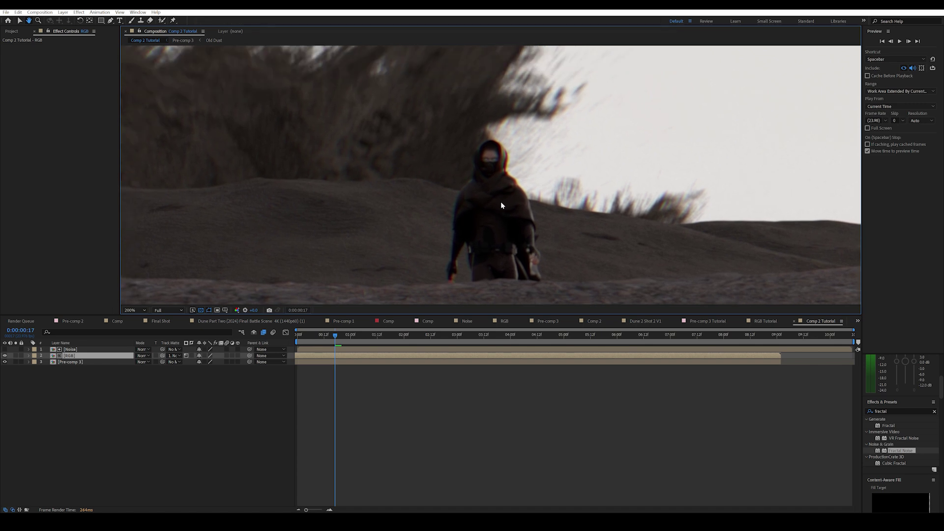
{"action": "left_click", "coordinate": [175, 356]}
{"action": "left_click", "coordinate": [182, 364]}
{"action": "left_click", "coordinate": [176, 356]}
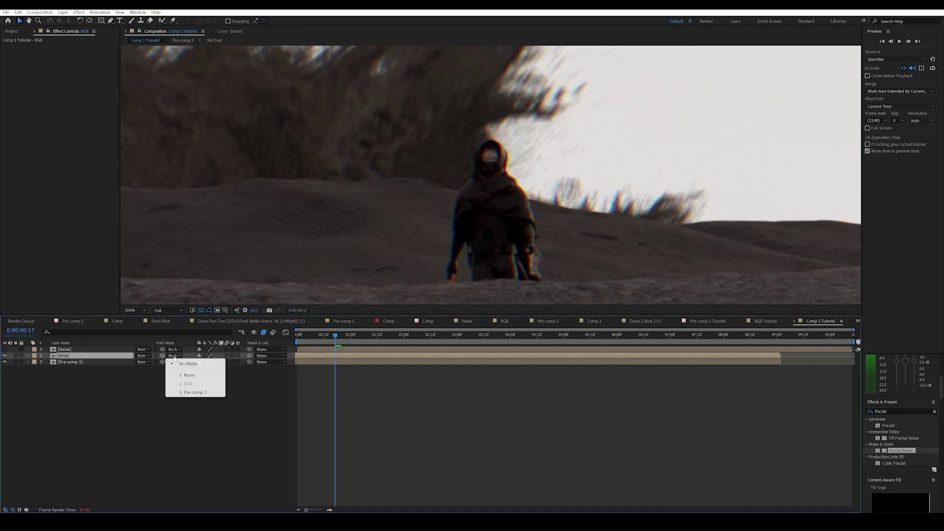
{"action": "left_click", "coordinate": [184, 374]}
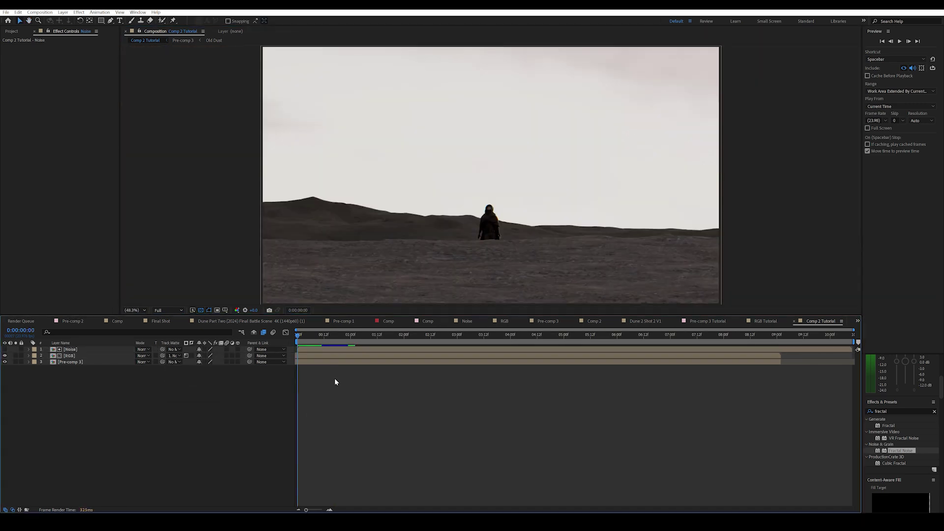
{"action": "left_click", "coordinate": [63, 12]}
Step: Add an adjustment layer with Displacement Map and Compound Blur effects
{"action": "mouse_move", "coordinate": [74, 21]}
{"action": "left_click", "coordinate": [201, 73]}
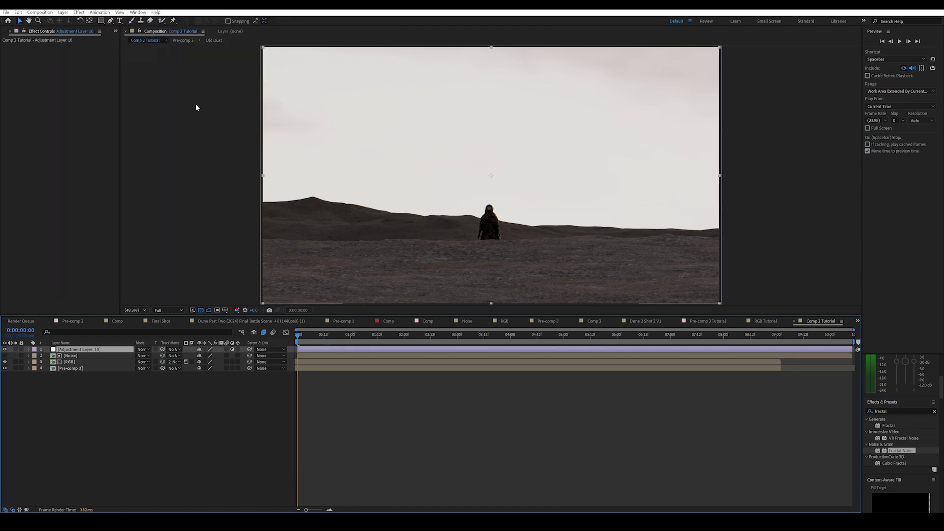
{"action": "key", "text": "ctrl+f"}
{"action": "type", "text": "displa"}
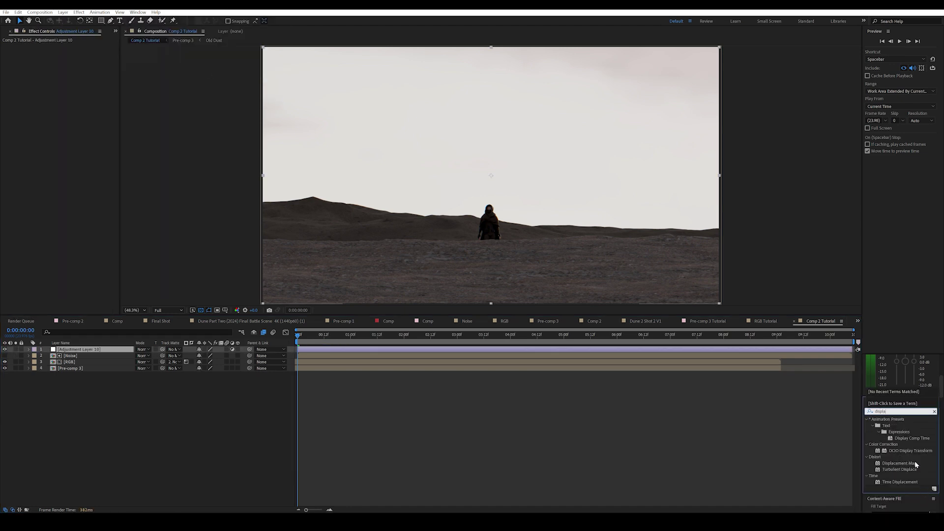
{"action": "left_click_drag", "start_coordinate": [695, 352], "coordinate": [694, 350]}
{"action": "left_click", "coordinate": [866, 411]}
{"action": "type", "text": "comp"}
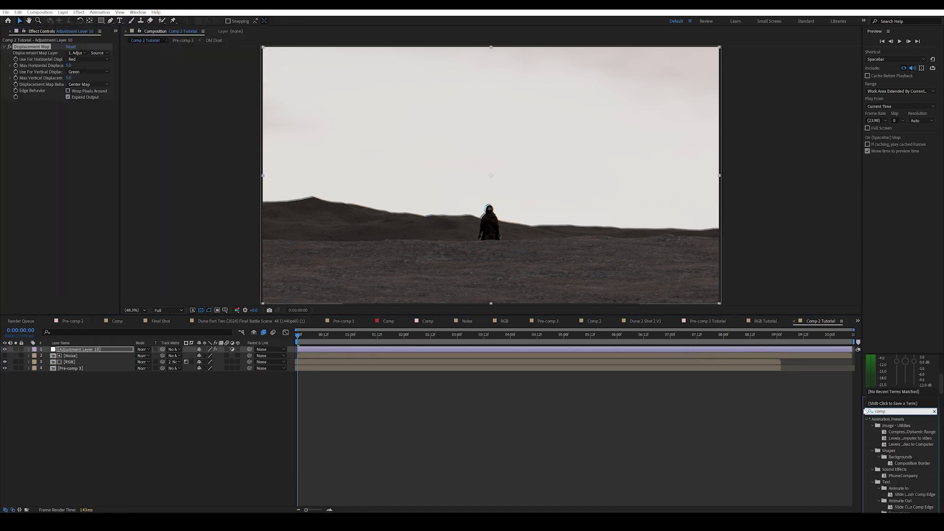
{"action": "type", "text": "oun"}
{"action": "double_click", "coordinate": [896, 425]}
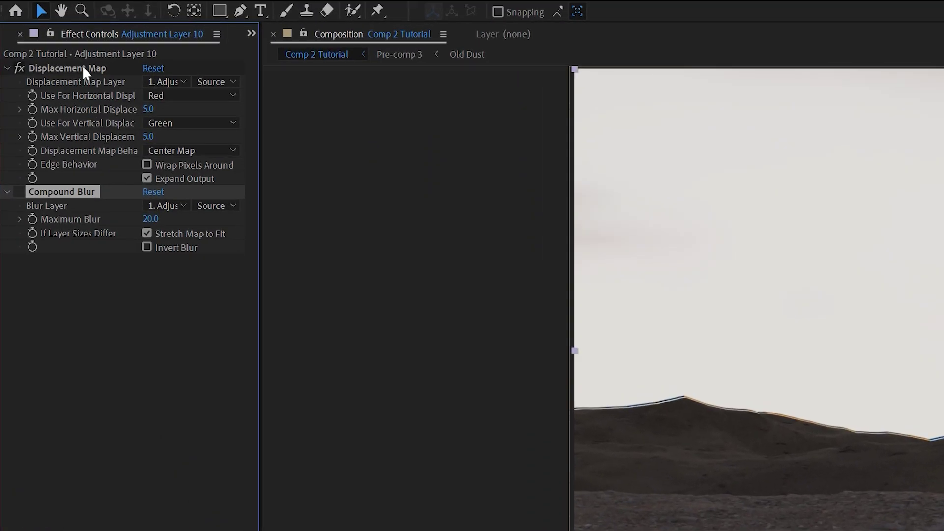
Step: Drive Displacement Map from the Noise layer's Effects & Masks with displacement 8
{"action": "left_click", "coordinate": [167, 81]}
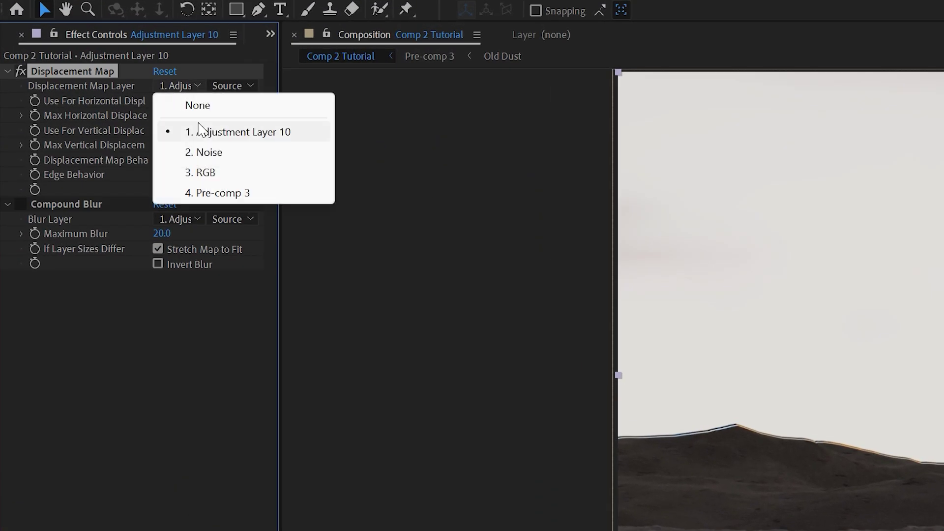
{"action": "left_click", "coordinate": [187, 143]}
{"action": "left_click", "coordinate": [215, 81]}
{"action": "left_click", "coordinate": [231, 139]}
{"action": "left_click", "coordinate": [162, 115]}
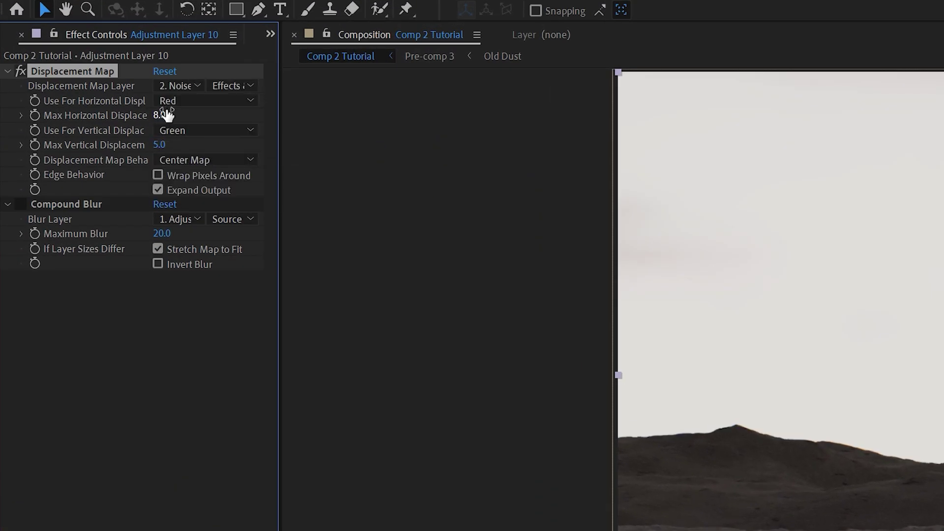
Step: Drive Compound Blur from Noise's Effects & Masks with Maximum Blur 7
{"action": "left_click", "coordinate": [76, 205]}
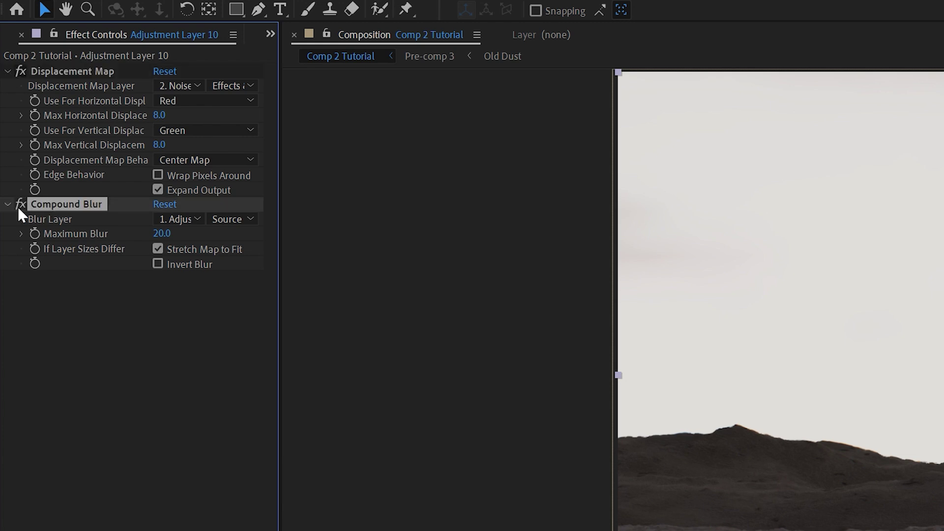
{"action": "left_click", "coordinate": [177, 219]}
{"action": "left_click", "coordinate": [202, 282]}
{"action": "left_click", "coordinate": [231, 219]}
{"action": "left_click", "coordinate": [234, 278]}
{"action": "left_click", "coordinate": [159, 233]}
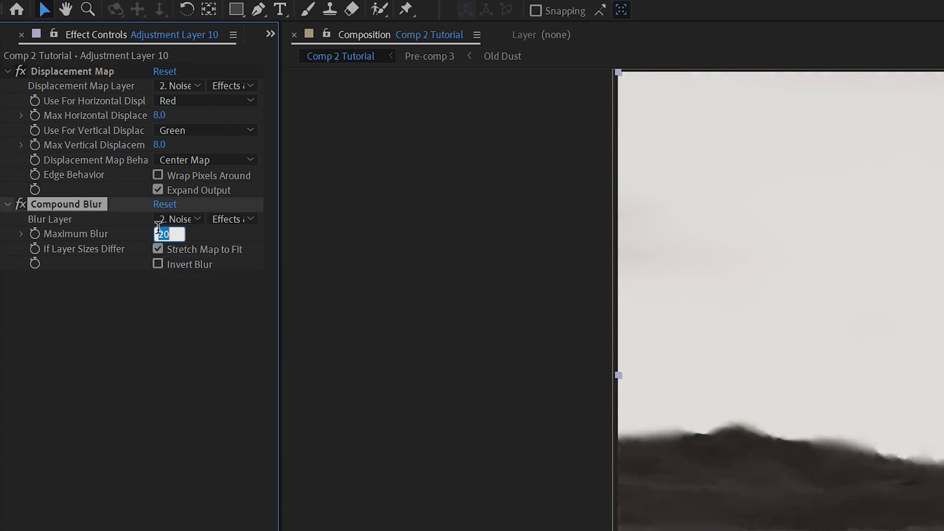
{"action": "type", "text": "7."}
{"action": "key", "text": "Return"}
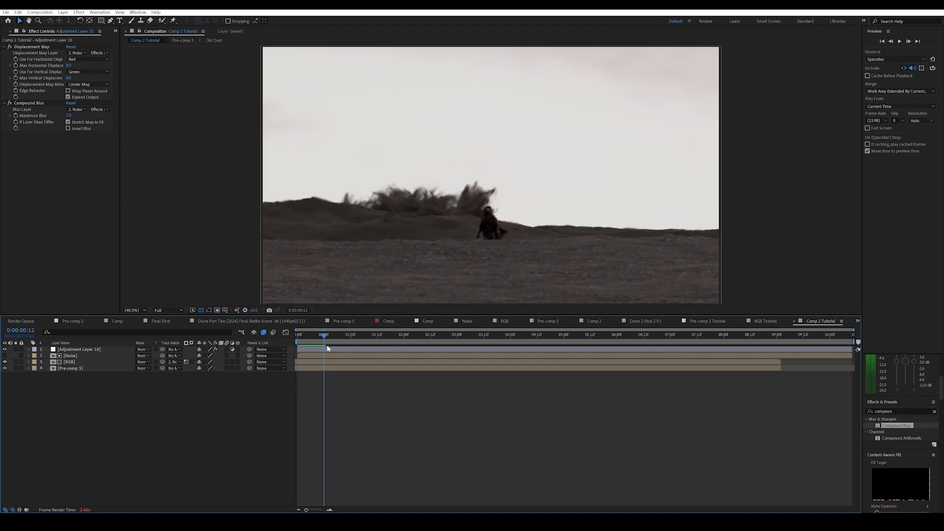
{"action": "left_click", "coordinate": [311, 335]}
Step: Add a black solid vignette with a subtracted ellipse mask feathered to 773
{"action": "left_click", "coordinate": [63, 11]}
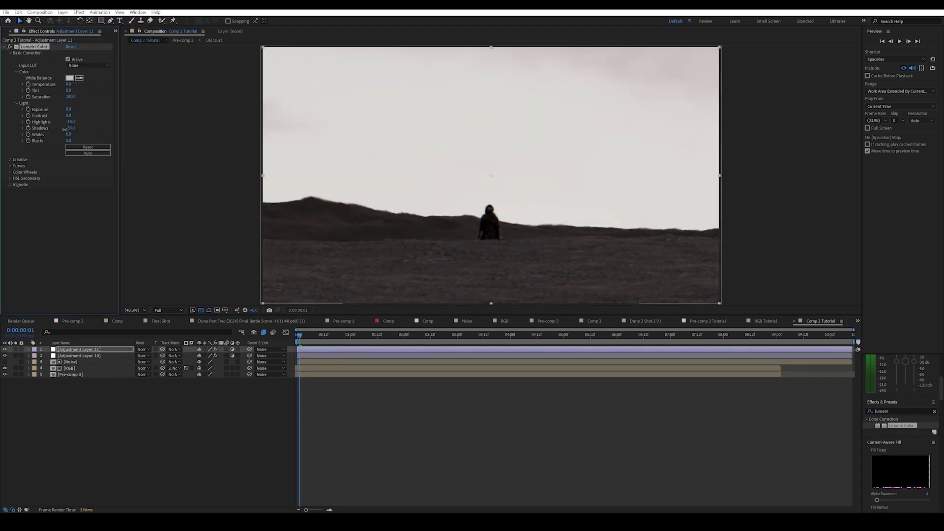
{"action": "left_click", "coordinate": [63, 12]}
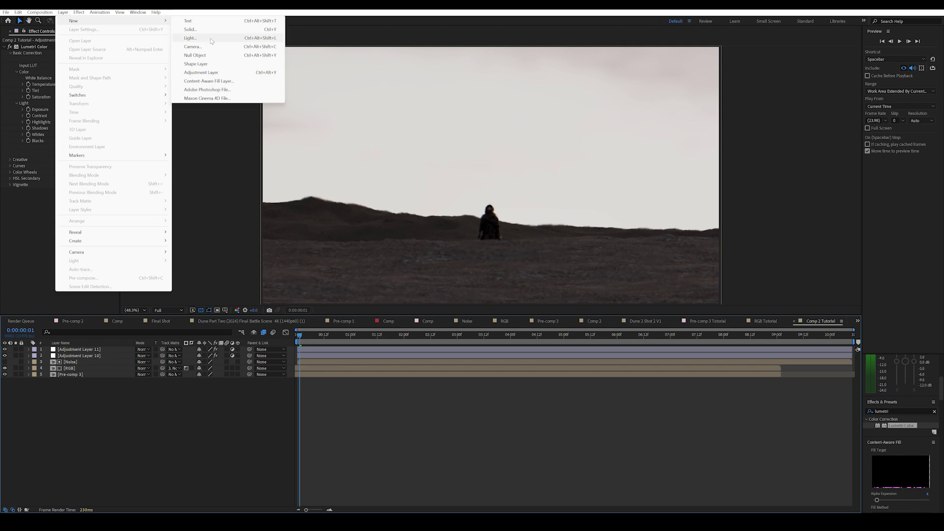
{"action": "left_click", "coordinate": [216, 39]}
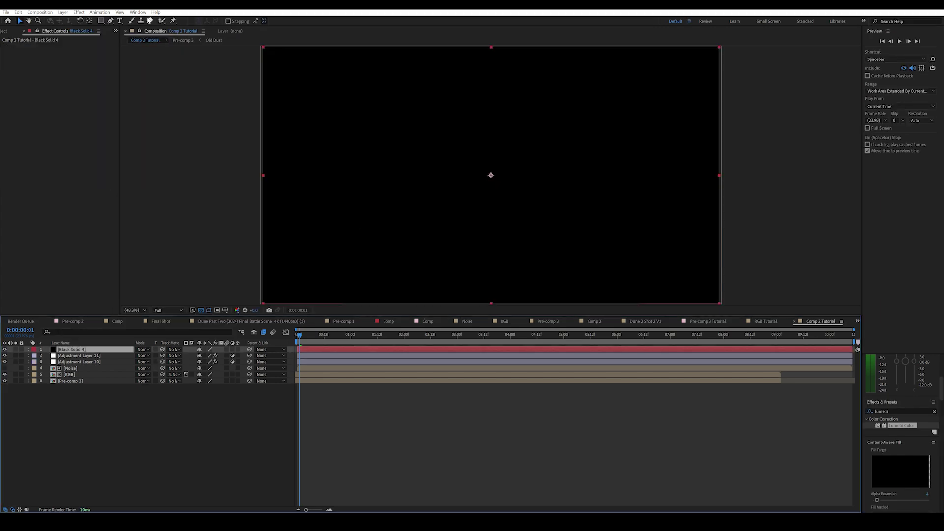
{"action": "left_click", "coordinate": [100, 20]}
{"action": "left_click", "coordinate": [128, 43]}
{"action": "mouse_move", "coordinate": [441, 154]}
{"action": "left_mouse_down"}
{"action": "mouse_move", "coordinate": [539, 197]}
{"action": "mouse_move", "coordinate": [746, 319]}
{"action": "left_mouse_up"}
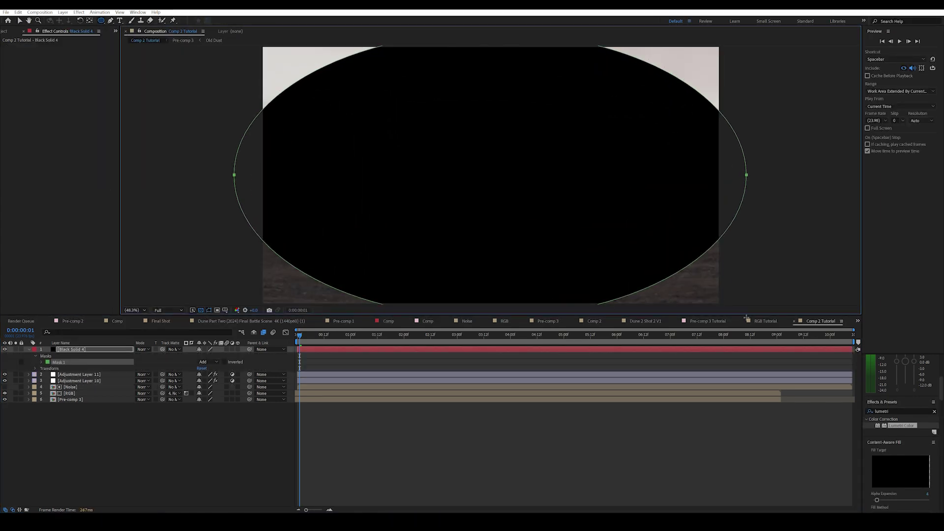
{"action": "key", "text": "f"}
{"action": "left_click", "coordinate": [207, 356]}
{"action": "left_click", "coordinate": [209, 363]}
{"action": "left_click_drag", "start_coordinate": [207, 361], "coordinate": [472, 359]}
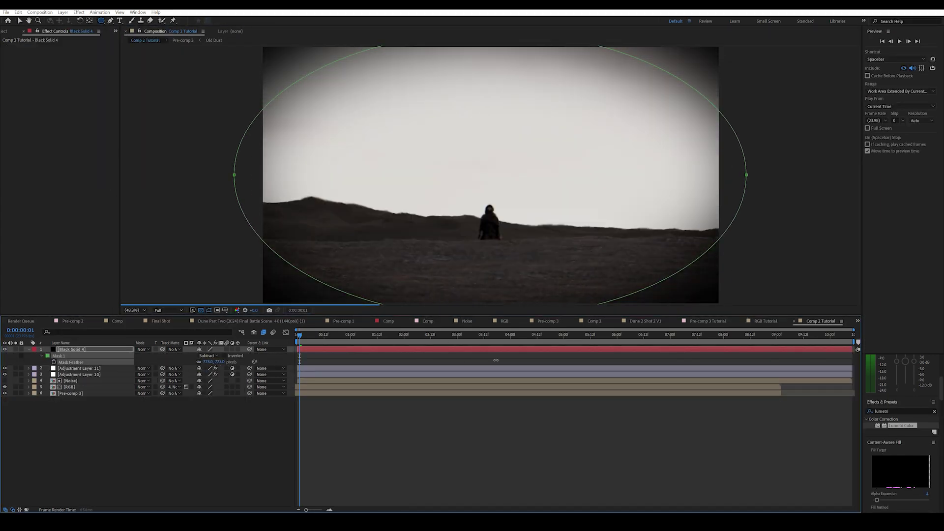
Step: Select Adjustment Layer 11 and play back the graded shot
{"action": "left_click", "coordinate": [344, 399]}
{"action": "left_click", "coordinate": [79, 368]}
{"action": "key", "text": "space"}
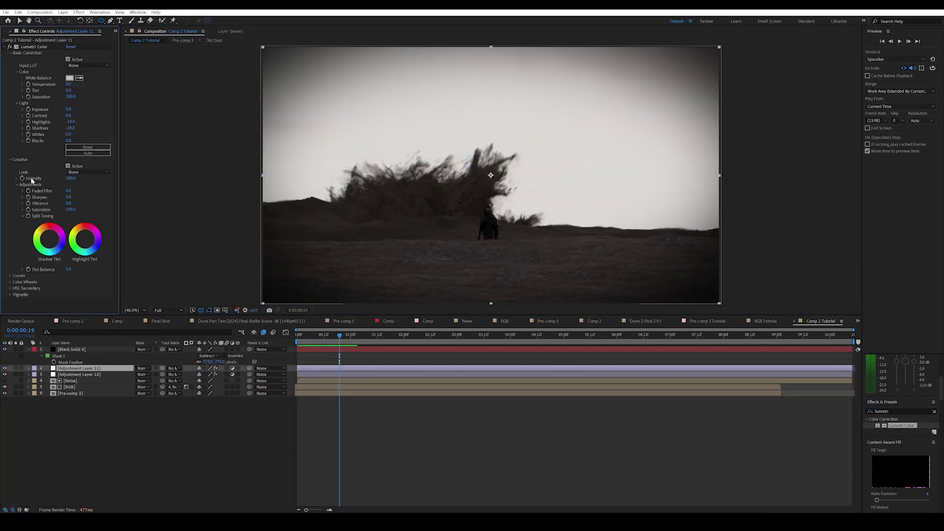